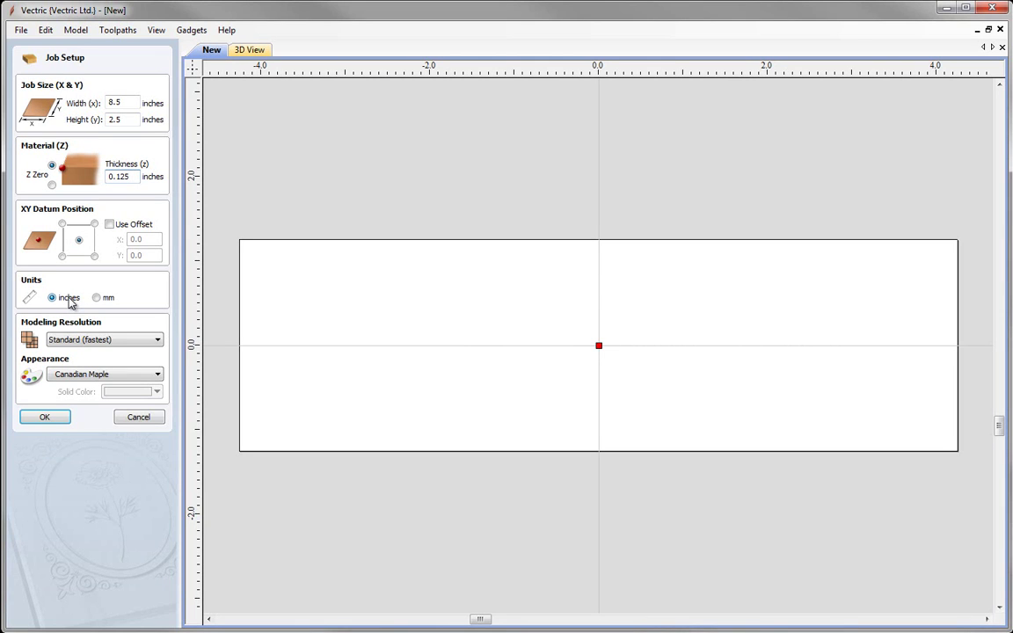
Step: Accept the job setup and draw a centered 7.75 by 1.75 inch rectangle with 0.1 inch external radiused corners
left_click(47, 419)
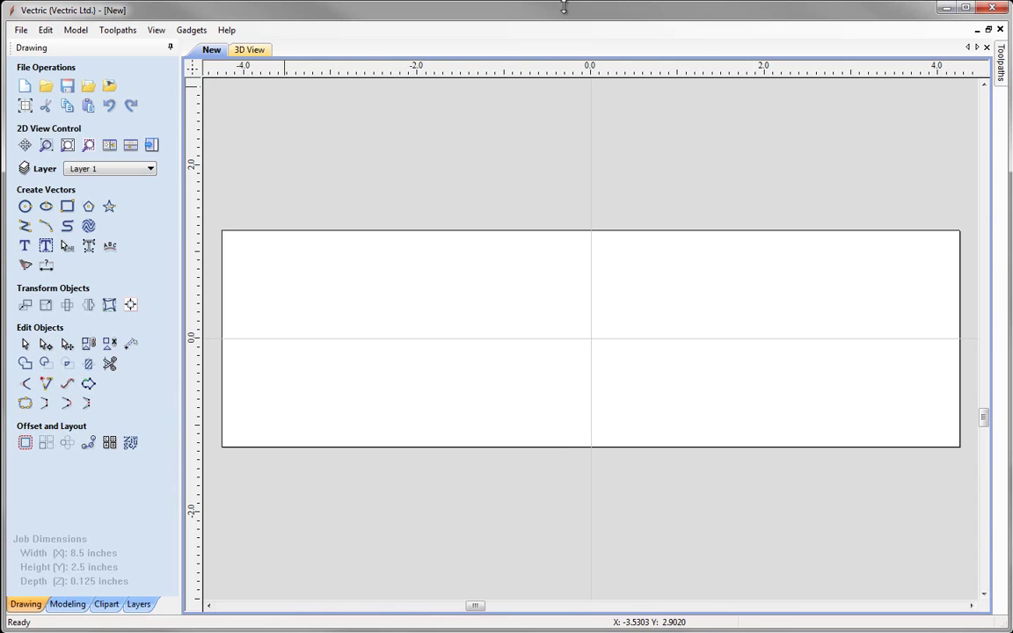
left_click(67, 206)
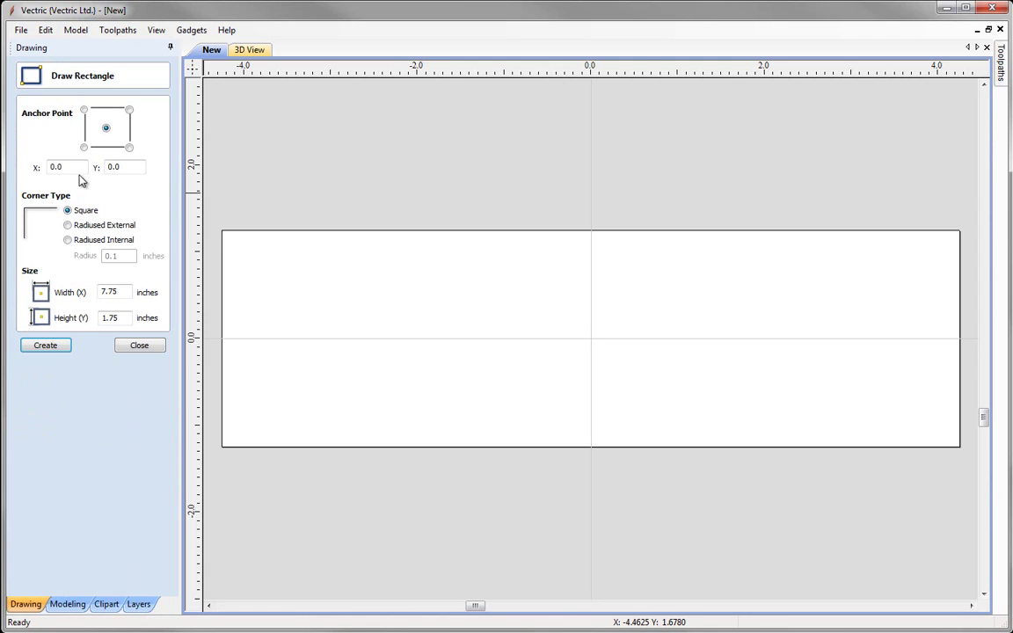
left_click_drag(124, 294, 72, 296)
type("7.75")
key("Tab")
type("1.75")
left_click(80, 228)
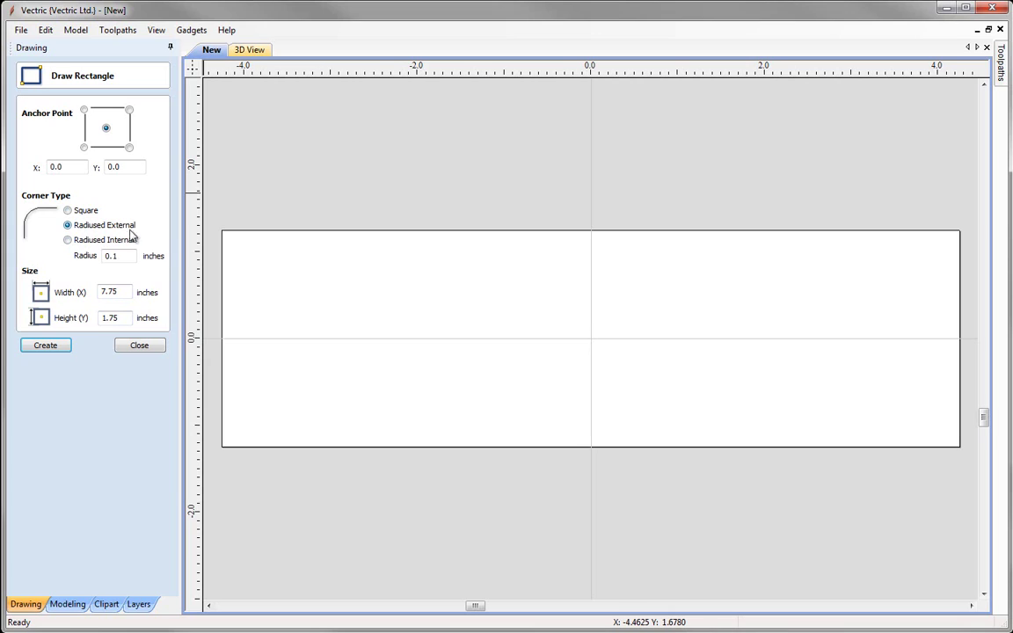
left_click_drag(124, 255, 87, 263)
type("0.1")
left_click(46, 346)
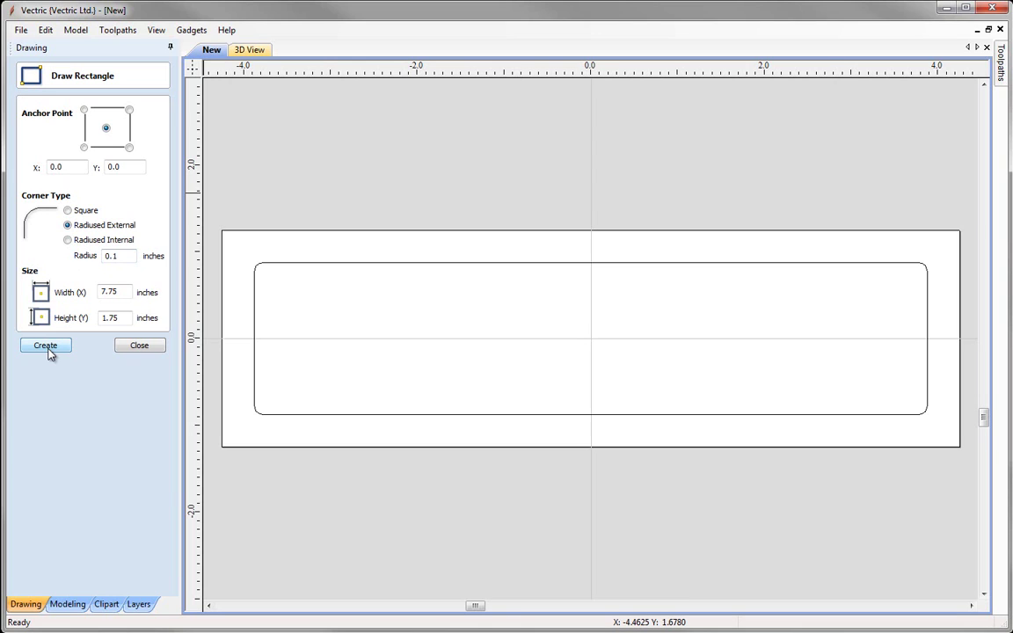
left_click(140, 348)
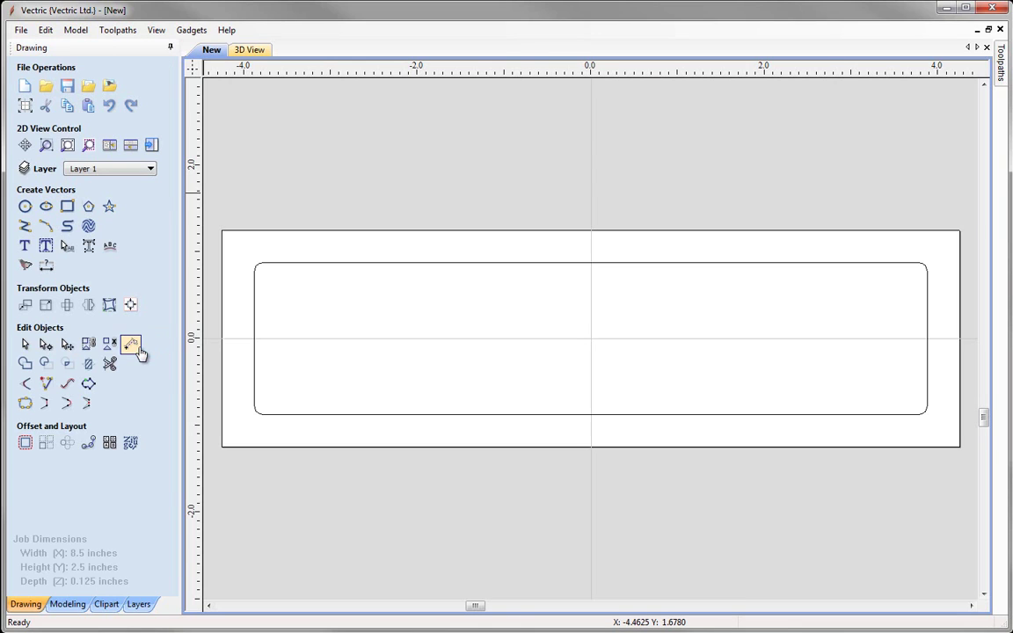
Step: Draw four 1/16 inch diameter circles centered on the corner arcs of the rectangle, at X ±3.775 and Y ±0.775
left_click(24, 207)
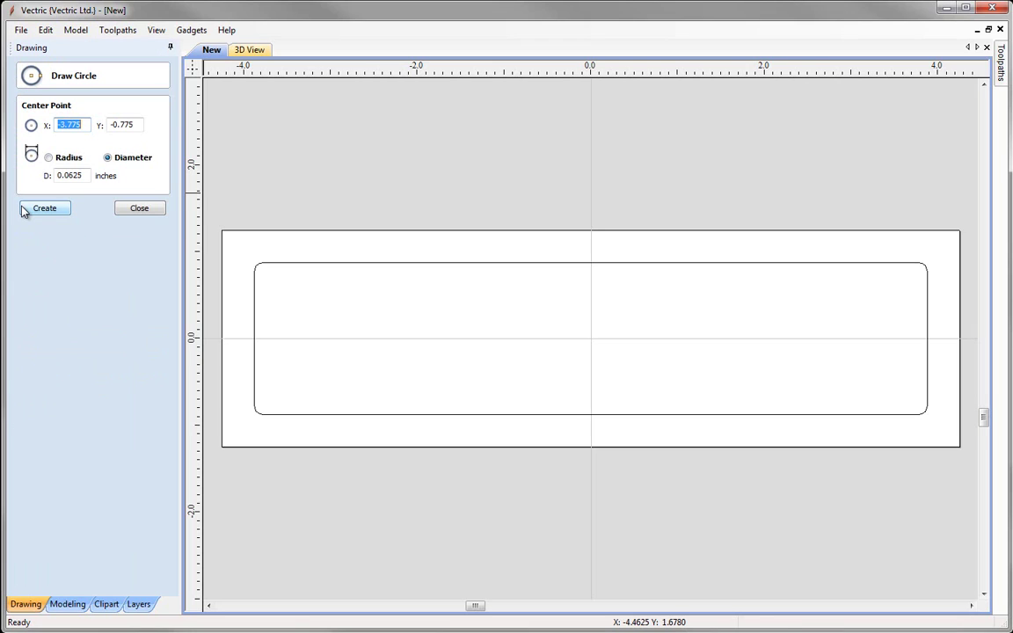
double_click(84, 175)
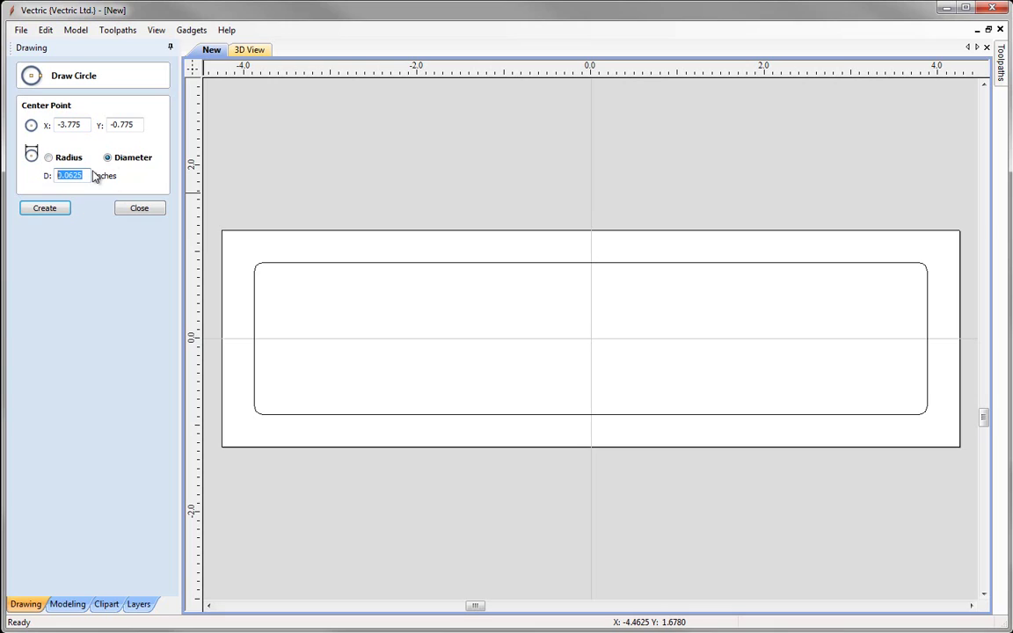
type("1/16")
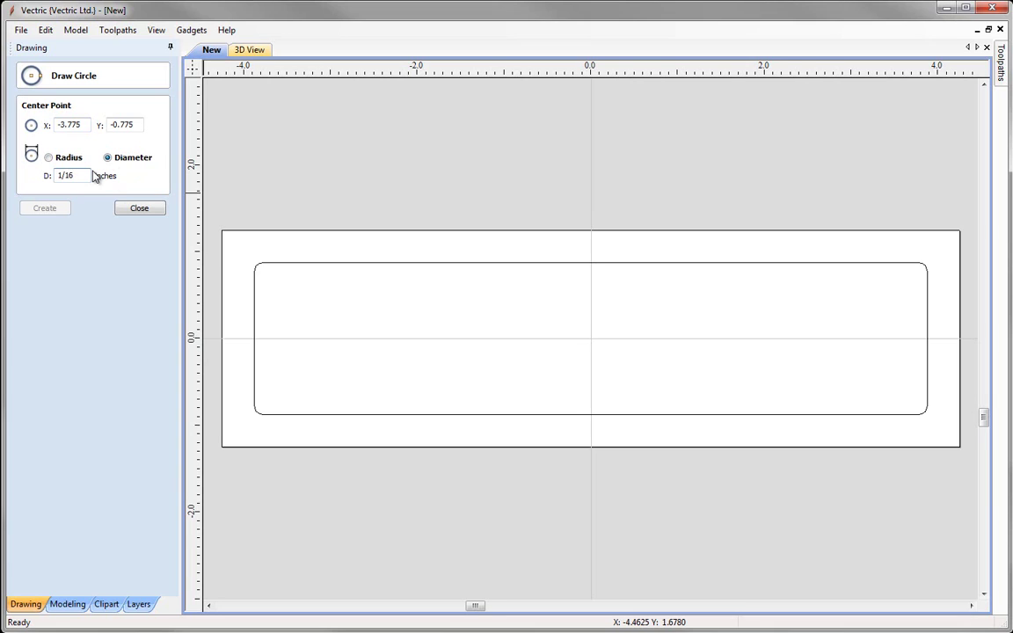
key("Return")
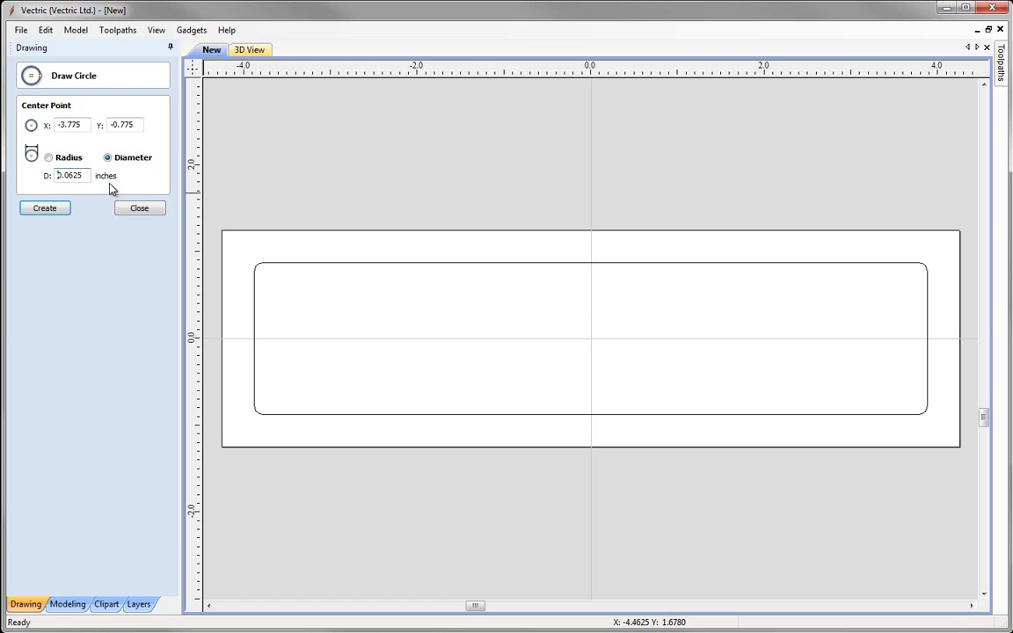
left_click(262, 272)
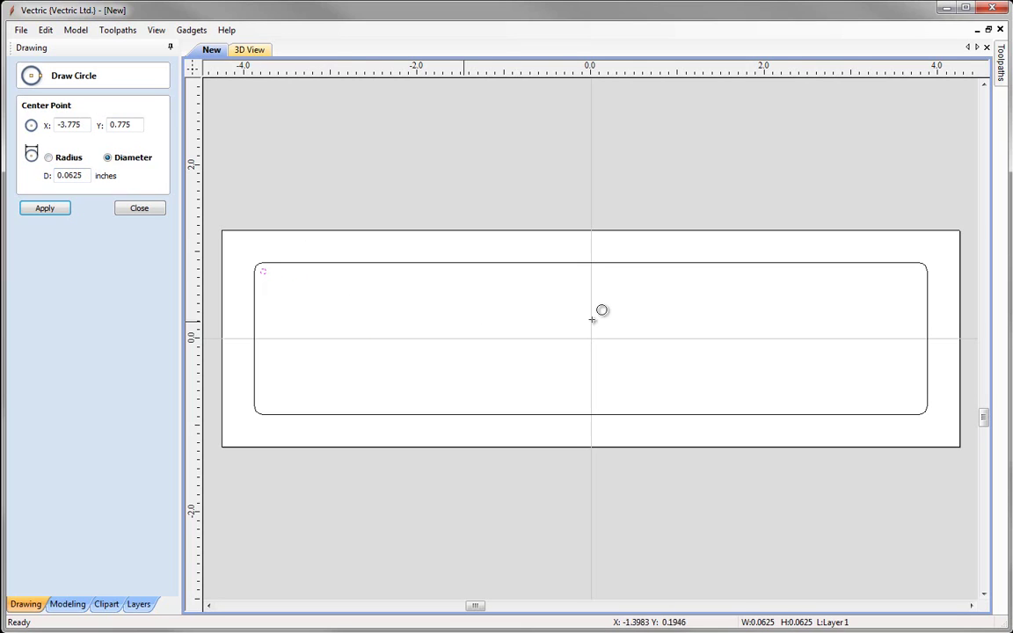
left_click(918, 271)
left_click(918, 406)
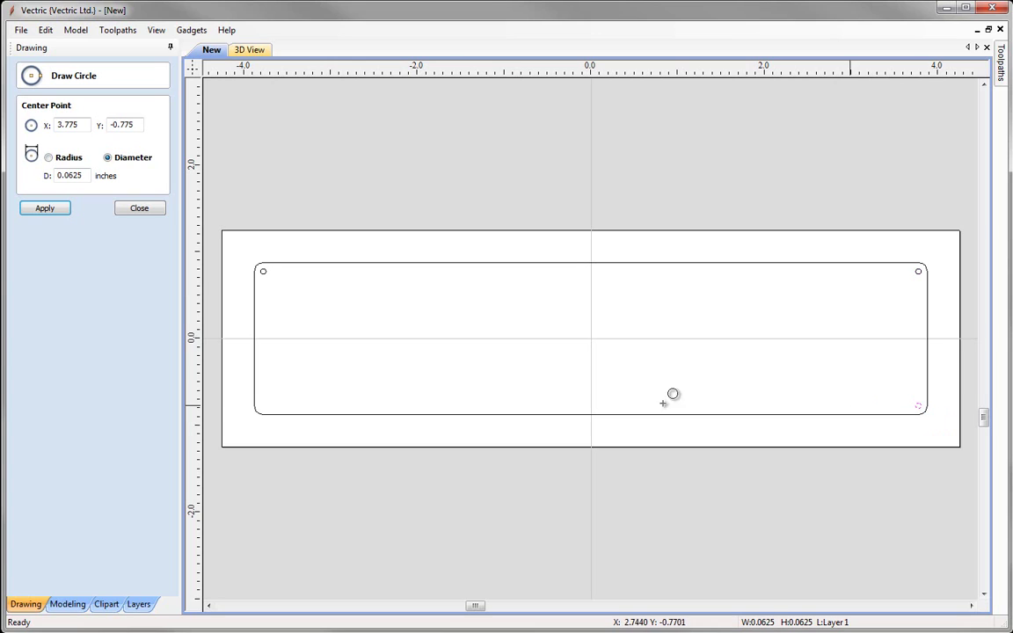
left_click(263, 407)
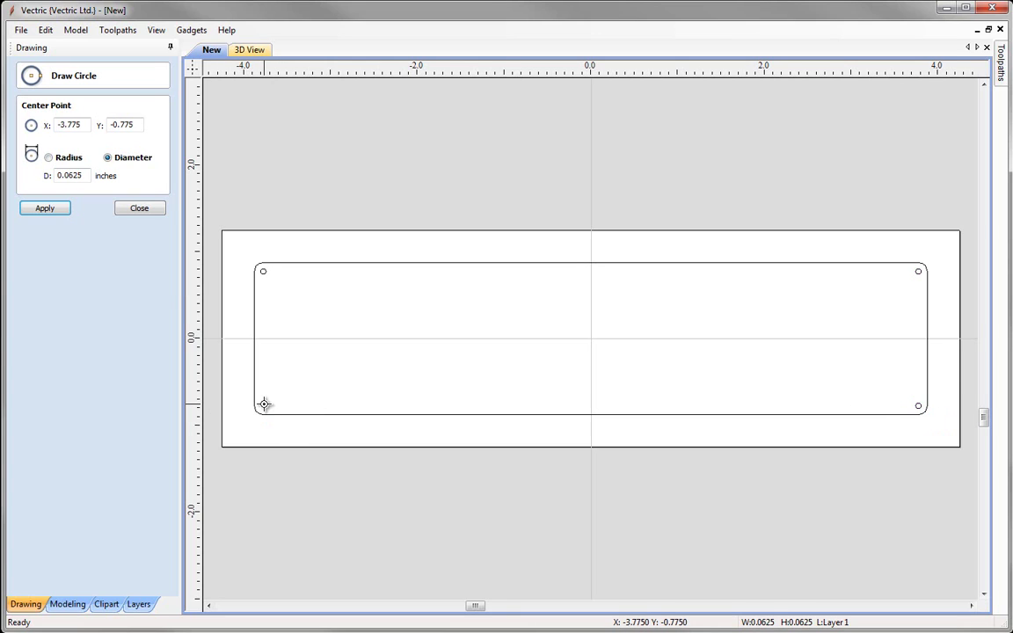
left_click(140, 208)
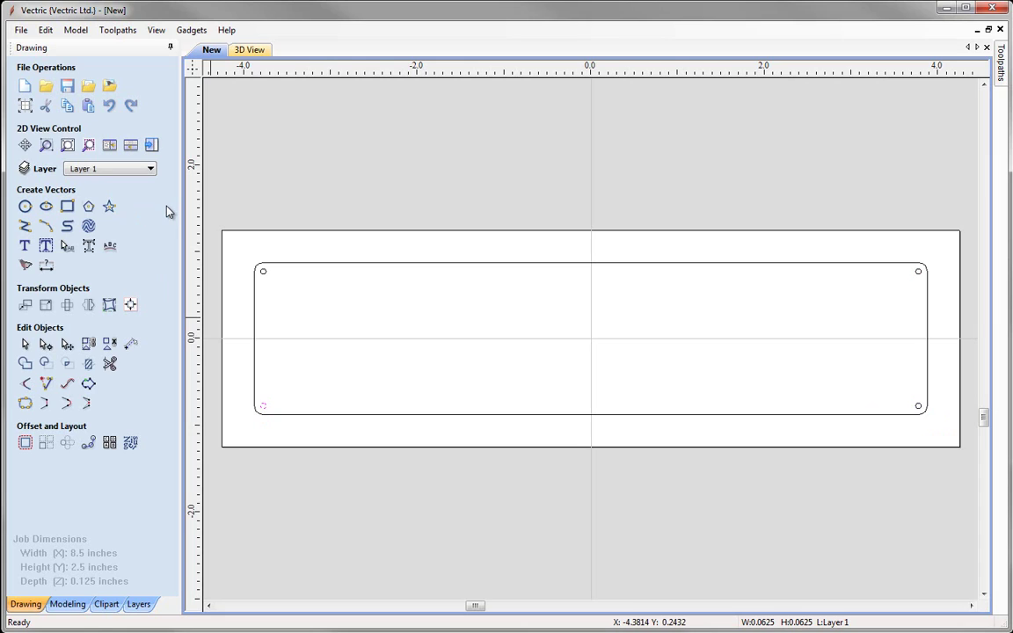
Step: Draw a 7.55 by 1.55 inch rectangle with 0.1 inch internal radiused corners between the centers of two diagonally opposite circles
left_click(67, 208)
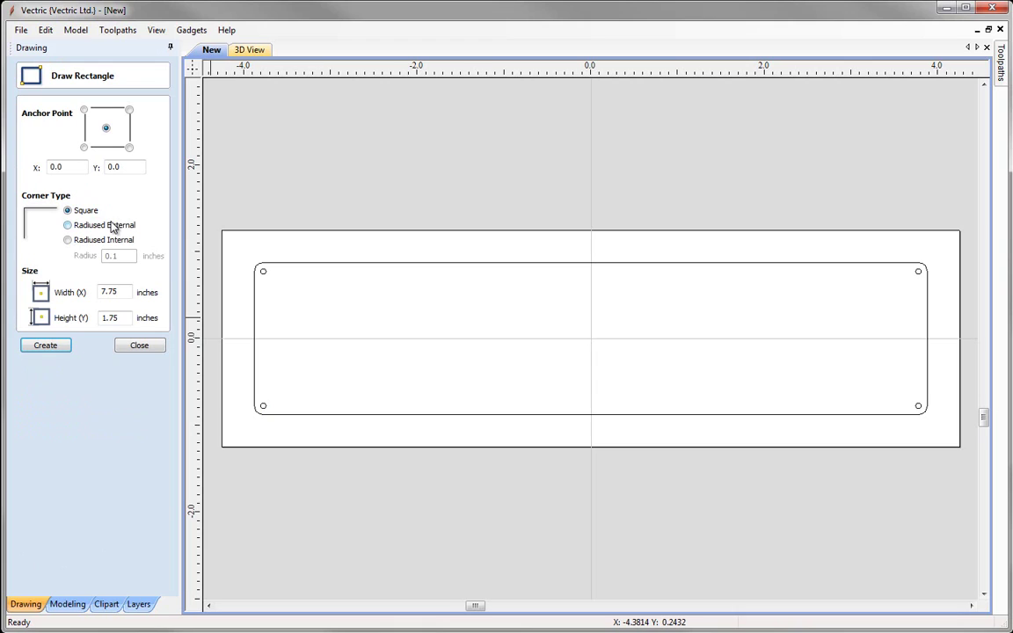
left_click(69, 239)
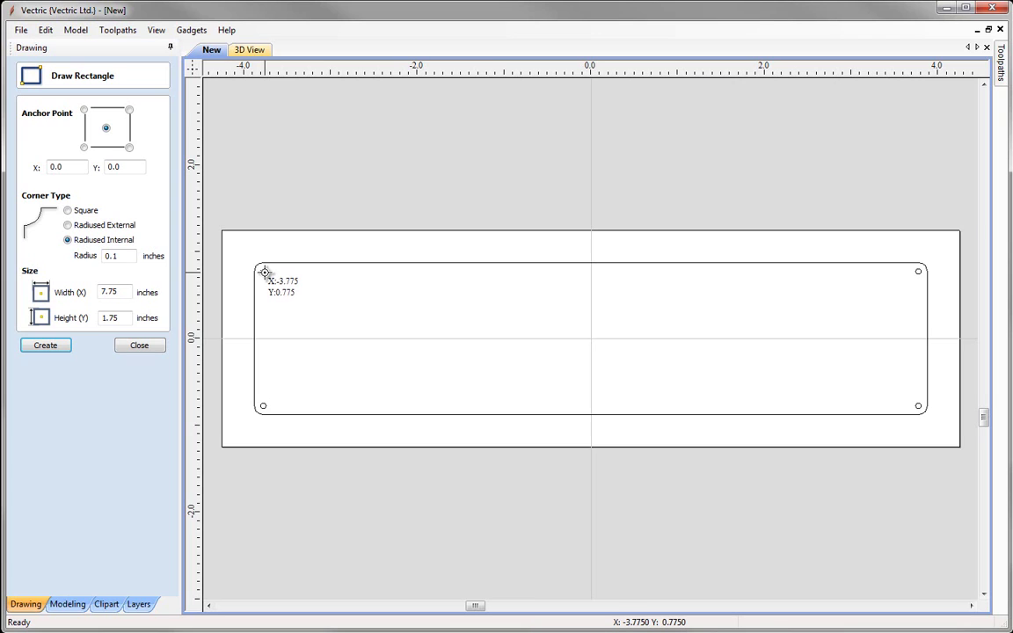
left_click_drag(264, 273, 918, 405)
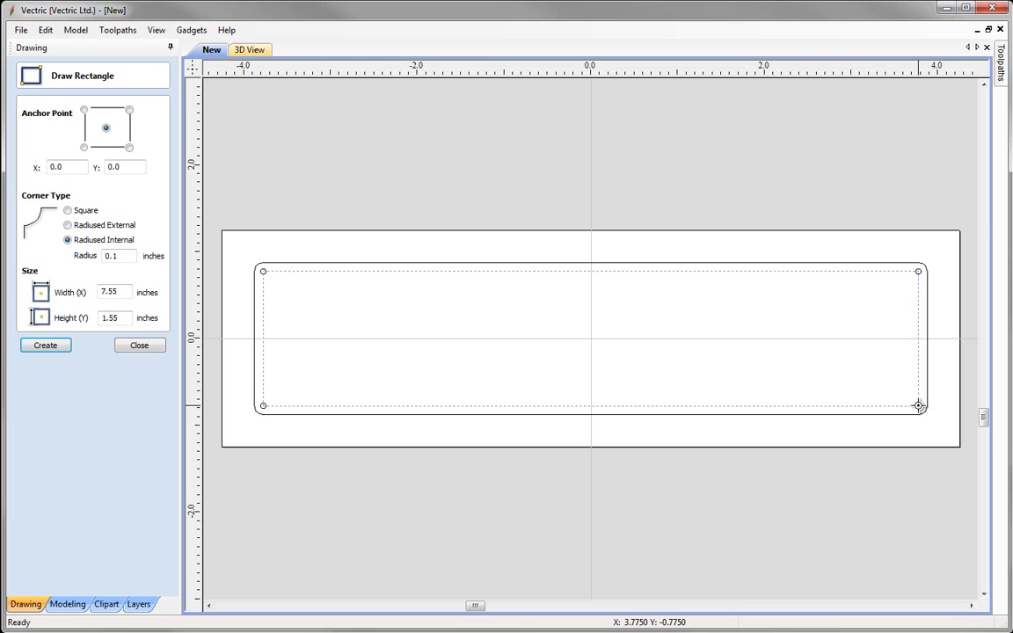
left_click(918, 405)
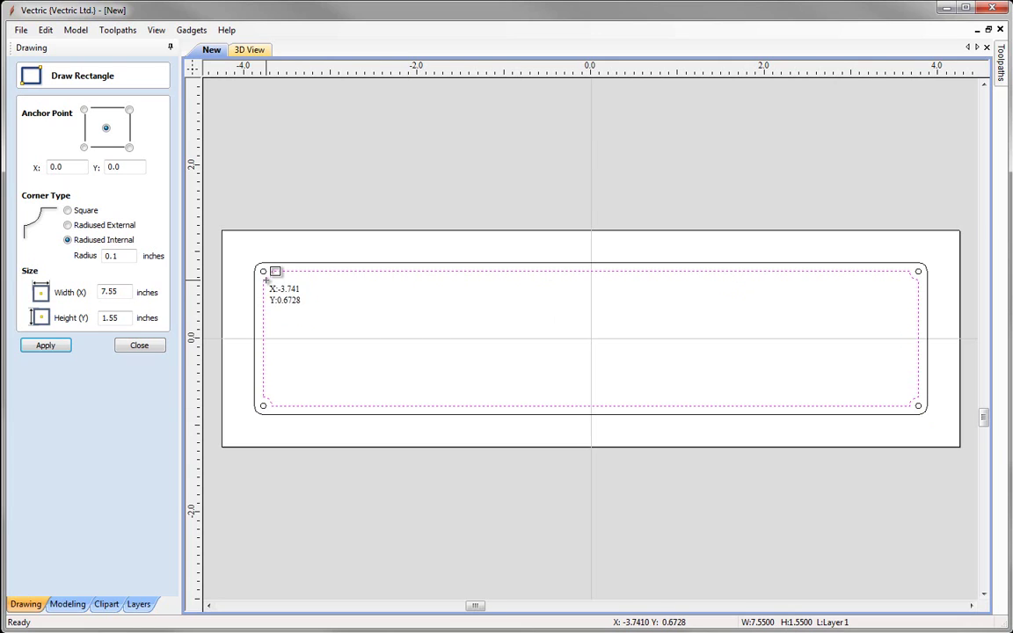
scroll(264, 277, "up", 2)
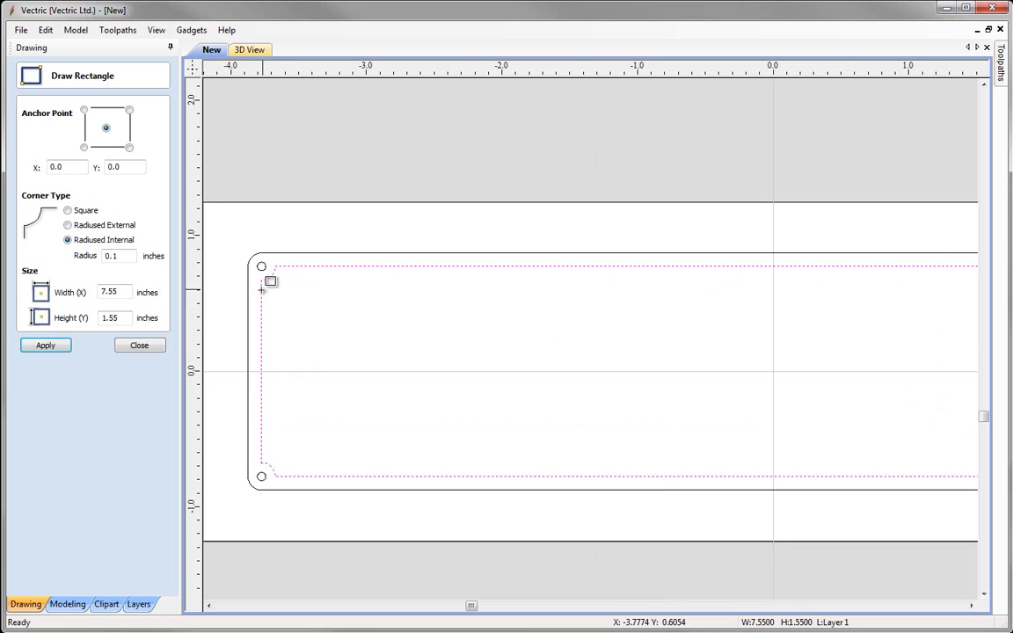
scroll(452, 328, "down", 3)
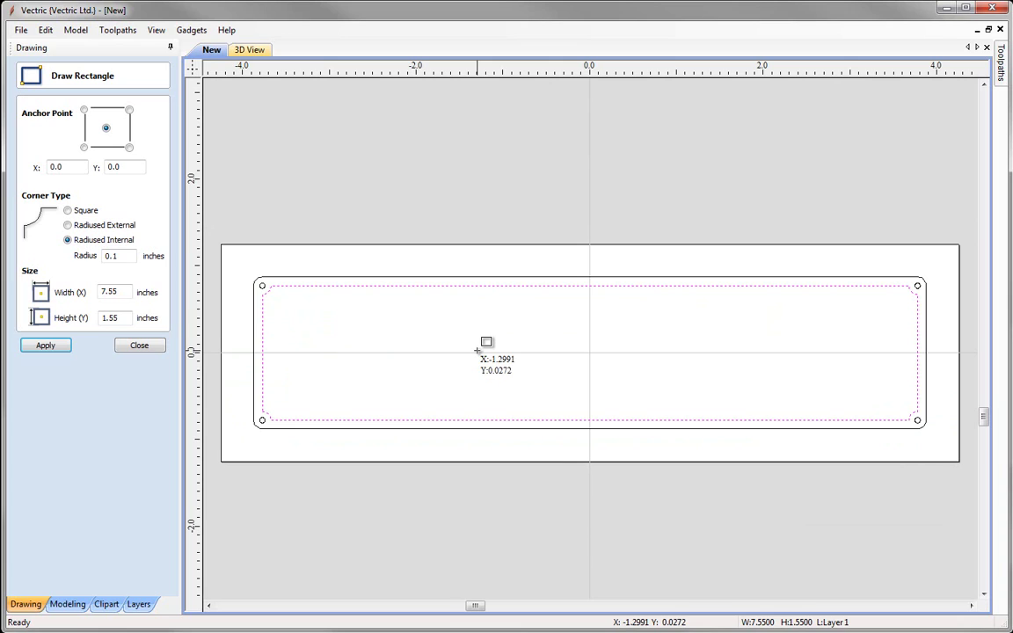
left_click(141, 346)
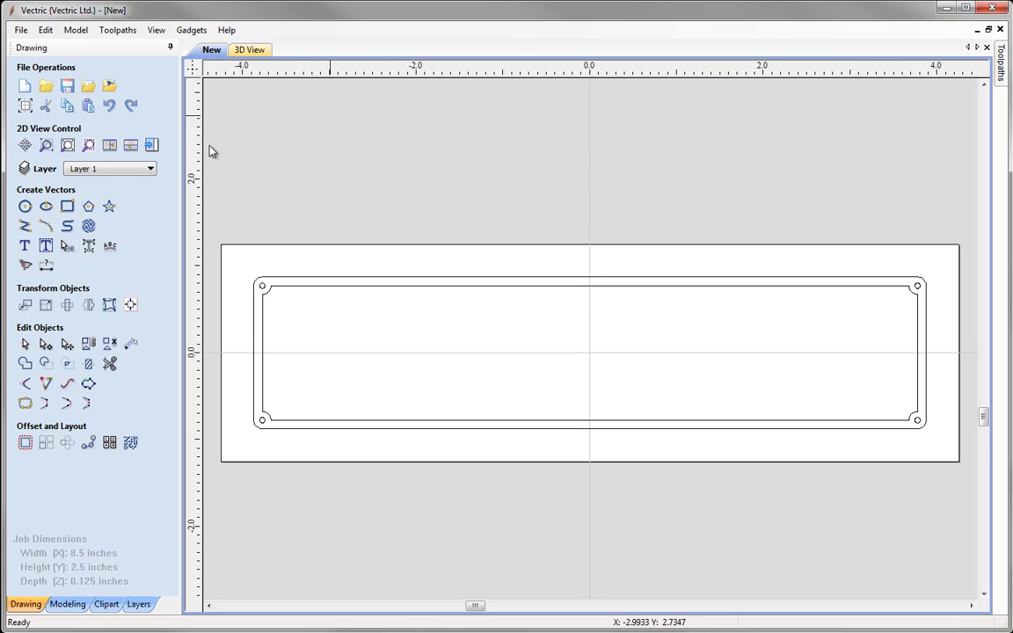
Step: Create the center-aligned text "Vectophone" in Brush Script MT with a height of 1 inch
left_click(24, 247)
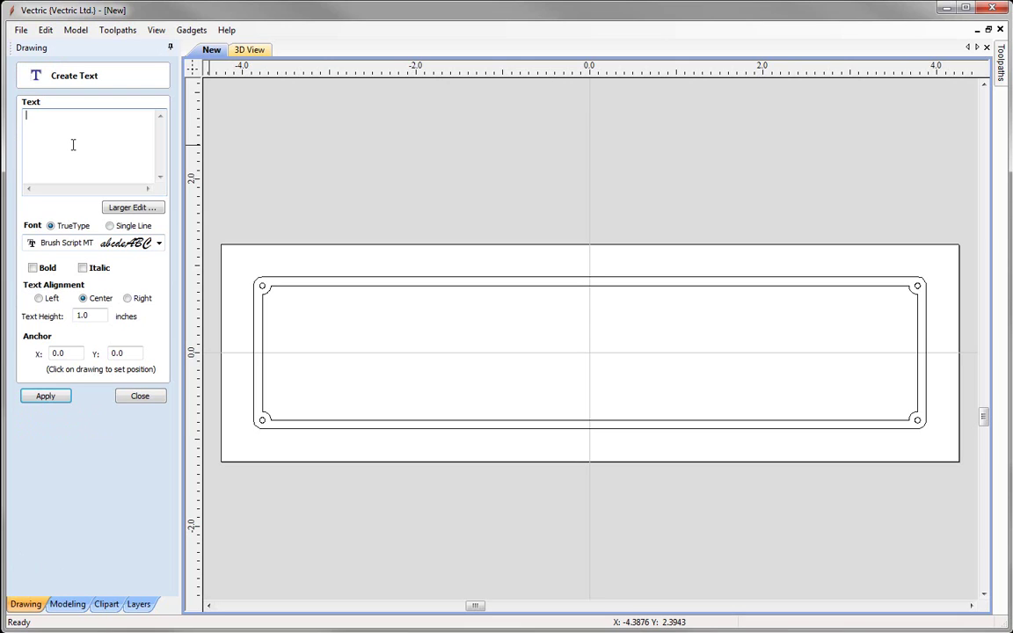
type("Vectophone")
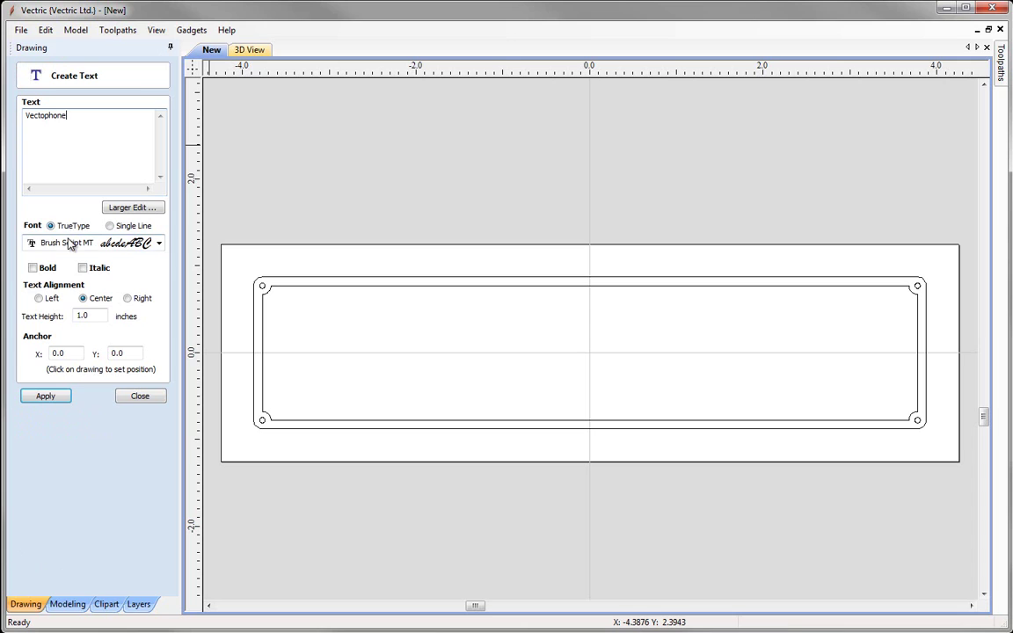
left_click(158, 243)
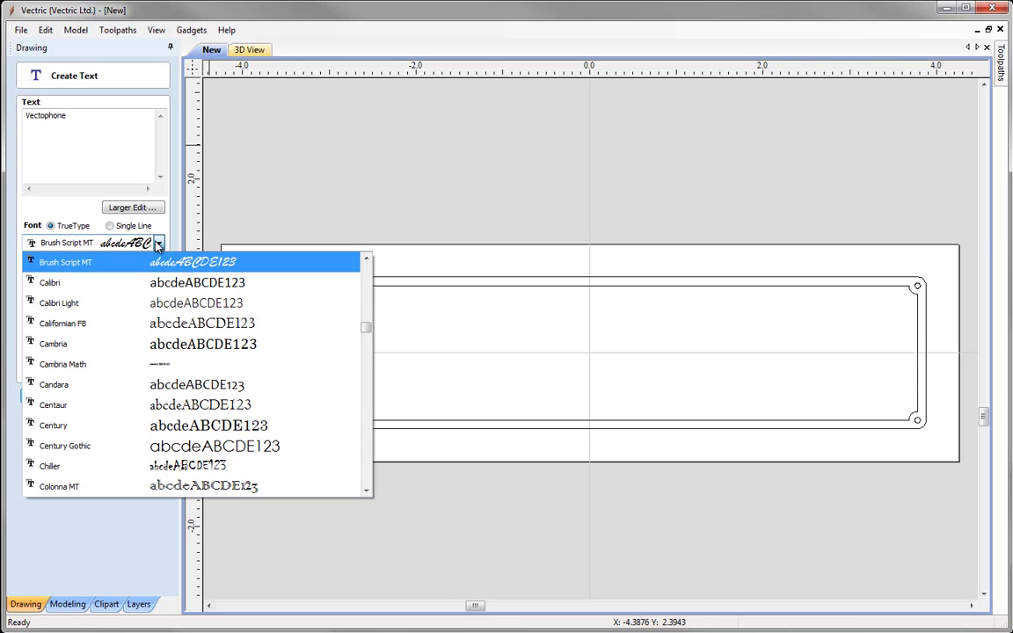
scroll(158, 246, "up", 4)
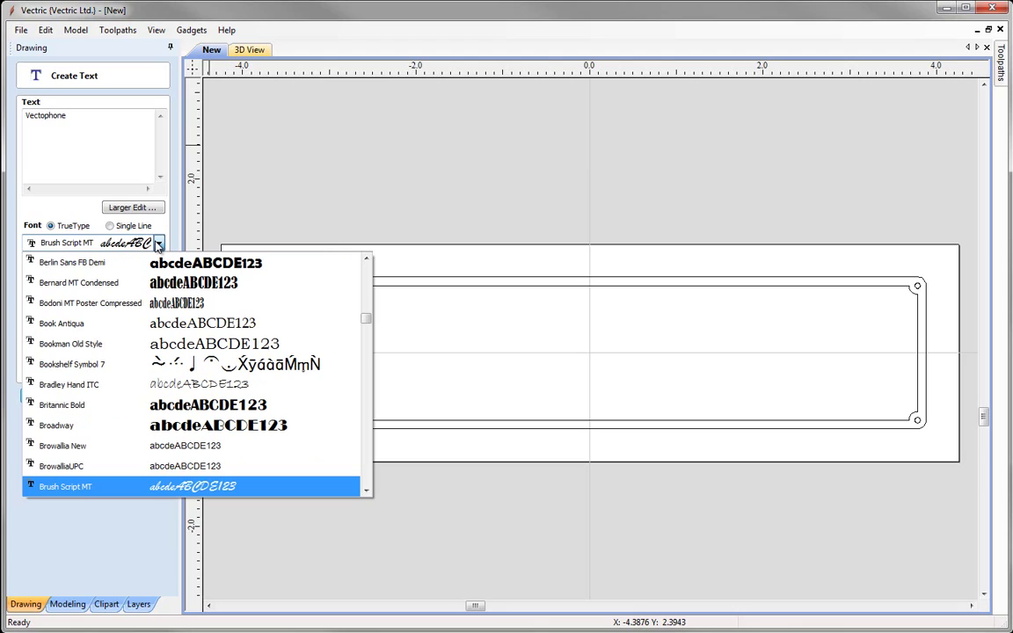
left_click(158, 245)
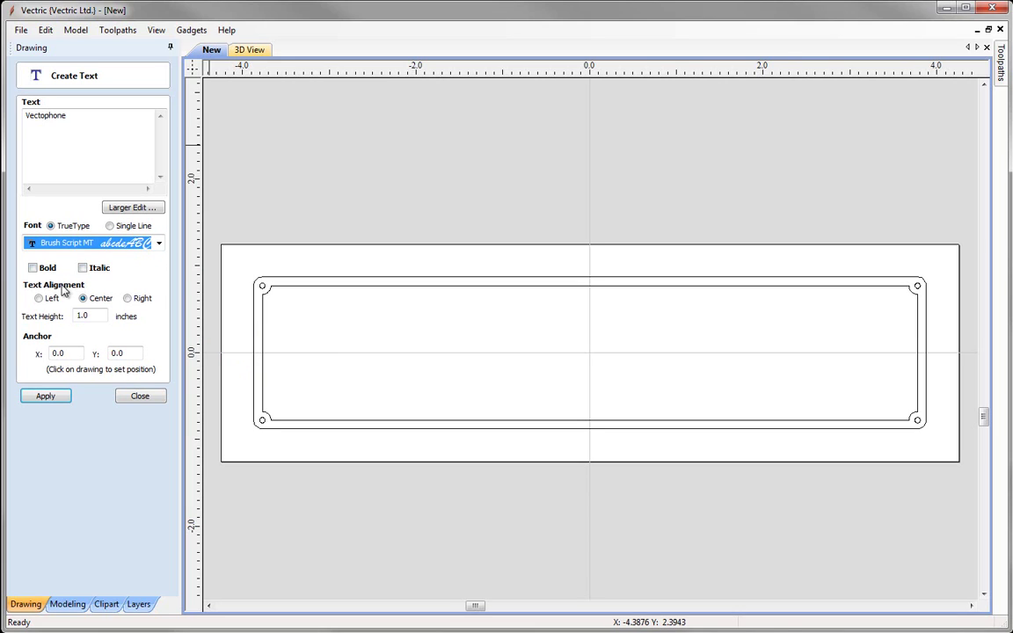
double_click(97, 317)
type("1")
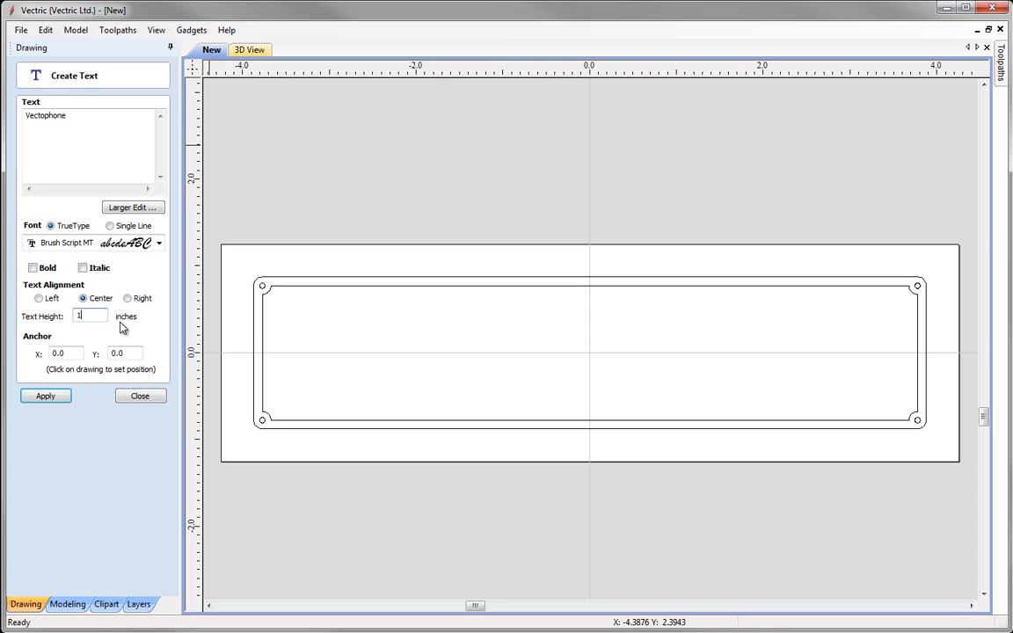
left_click(46, 396)
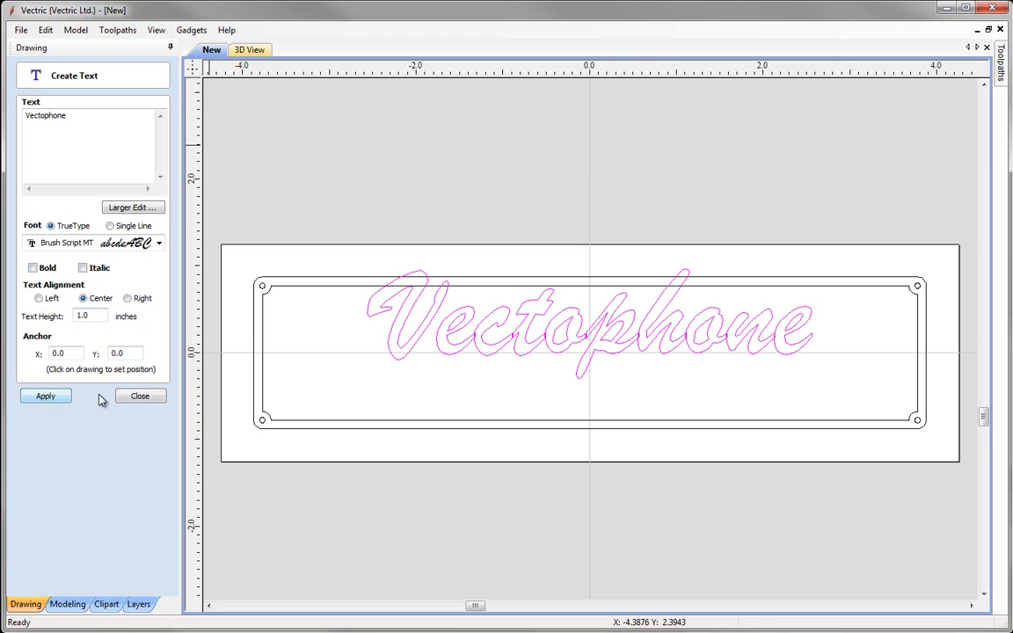
left_click(139, 397)
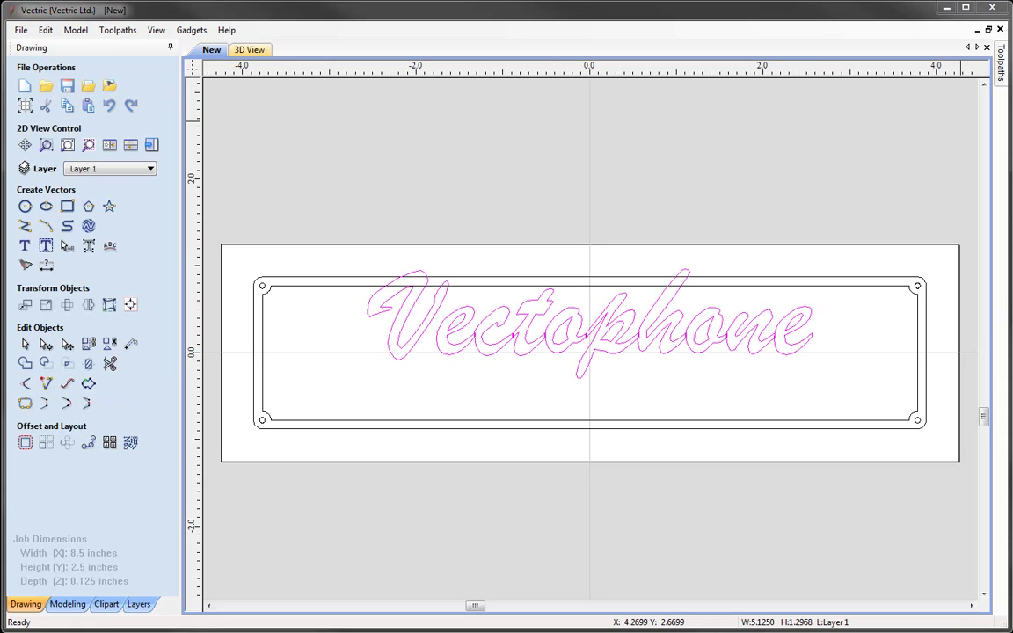
Step: Center the Vectophone text on the material both horizontally and vertically
left_click(131, 307)
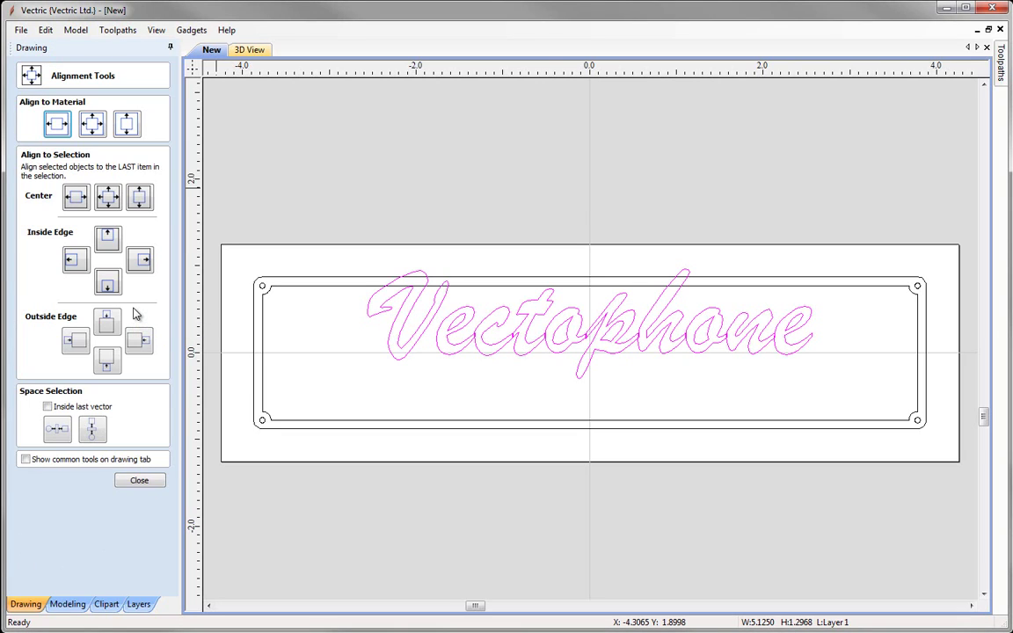
left_click(95, 125)
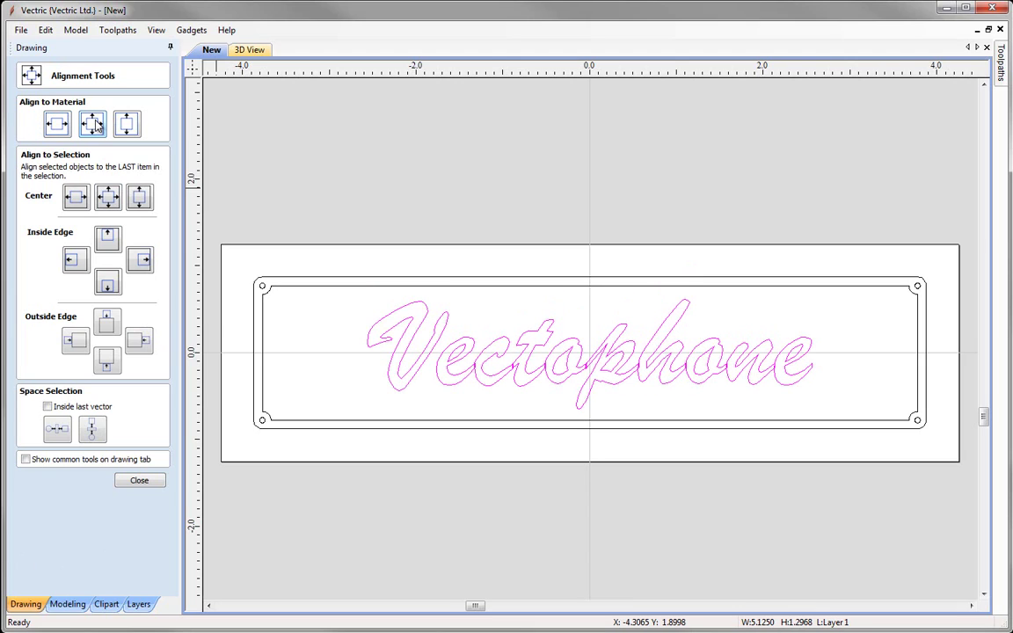
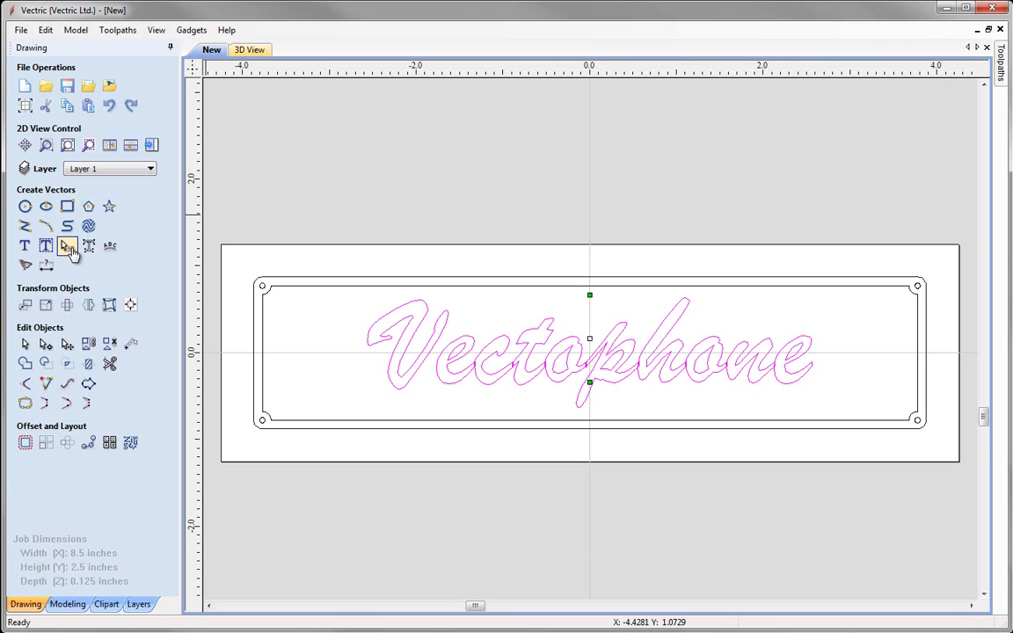
Step: Adjust the letter spacing of the Vectophone text interactively and try bending it with its upper and lower arc handles
left_click(69, 247)
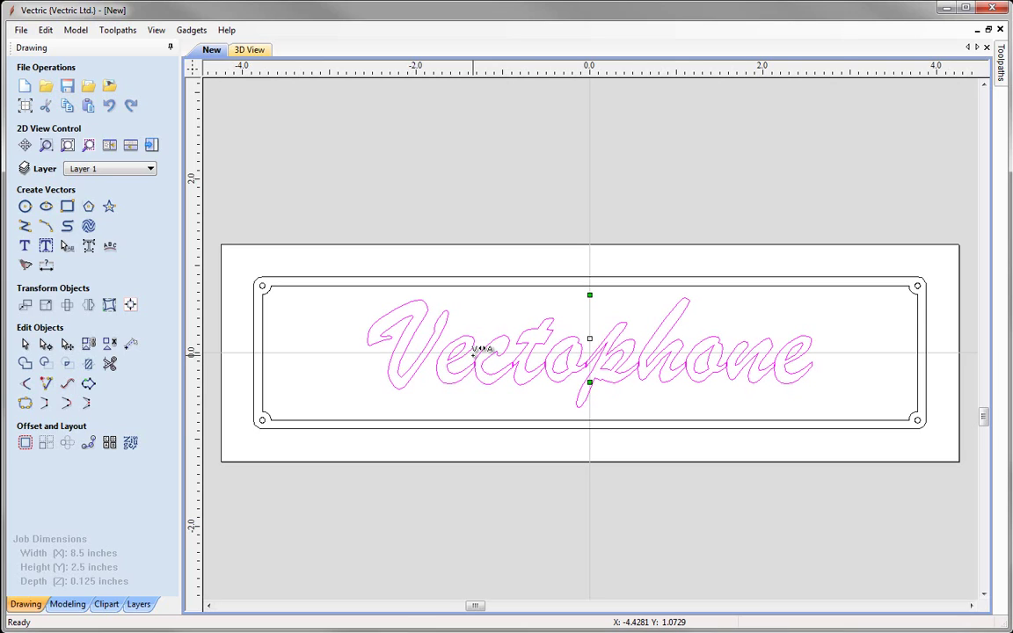
left_click_drag(464, 357, 510, 359)
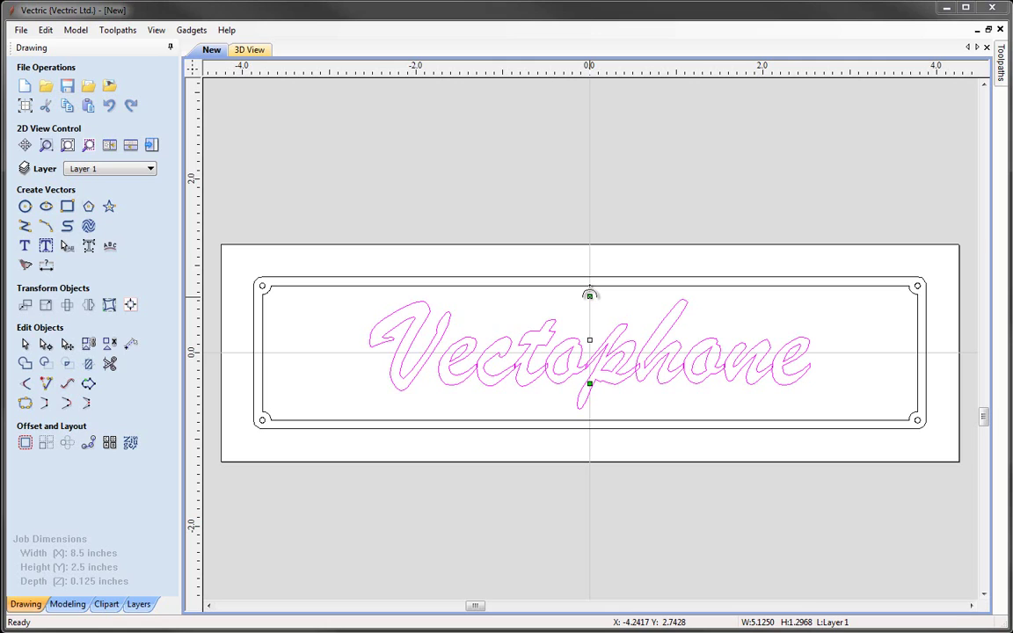
mouse_move(589, 294)
left_mouse_down()
mouse_move(591, 253)
mouse_move(589, 299)
left_mouse_up()
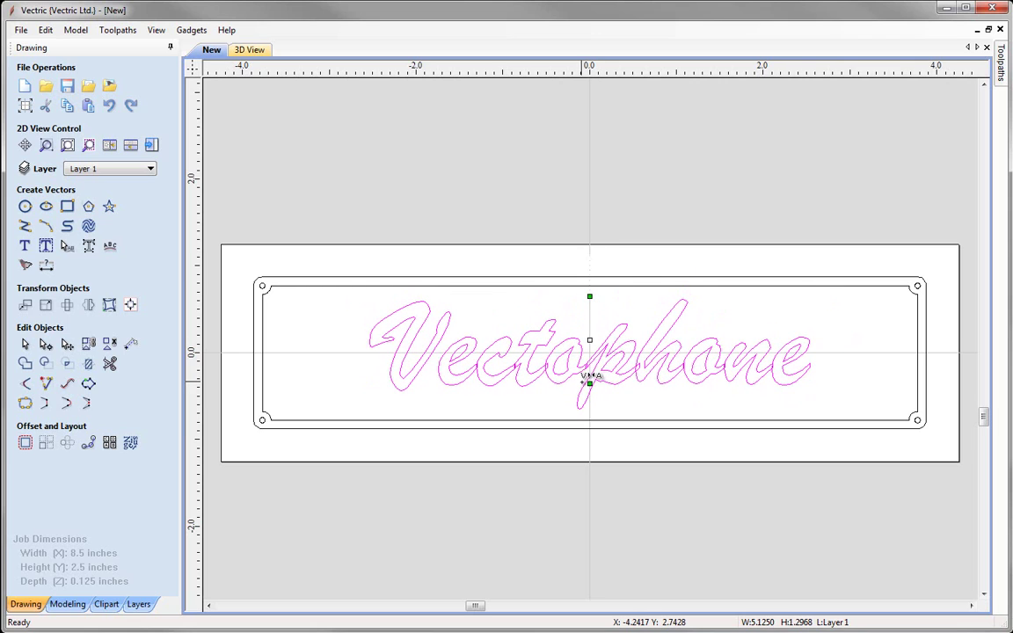
mouse_move(589, 385)
left_mouse_down()
mouse_move(590, 426)
mouse_move(589, 384)
left_mouse_up()
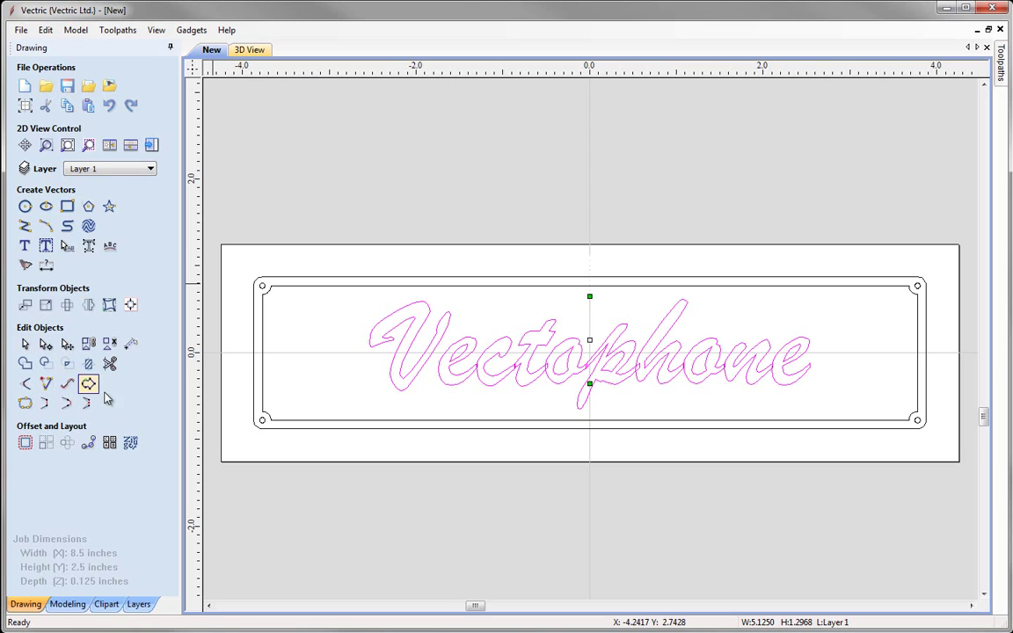
Step: Select the Vectophone text and convert it to curves
key("Escape")
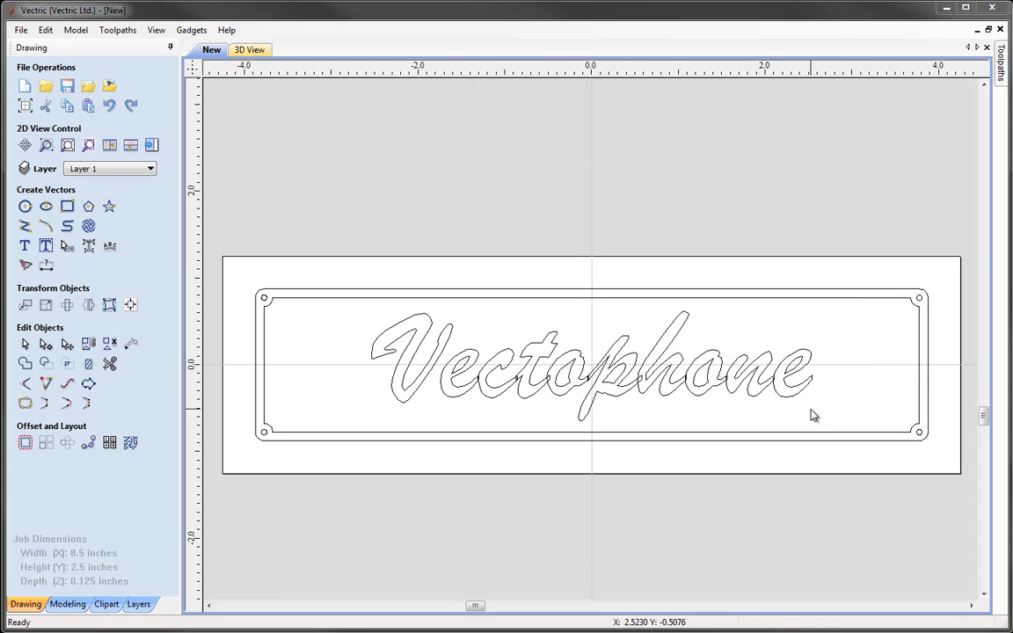
left_click_drag(809, 410, 331, 323)
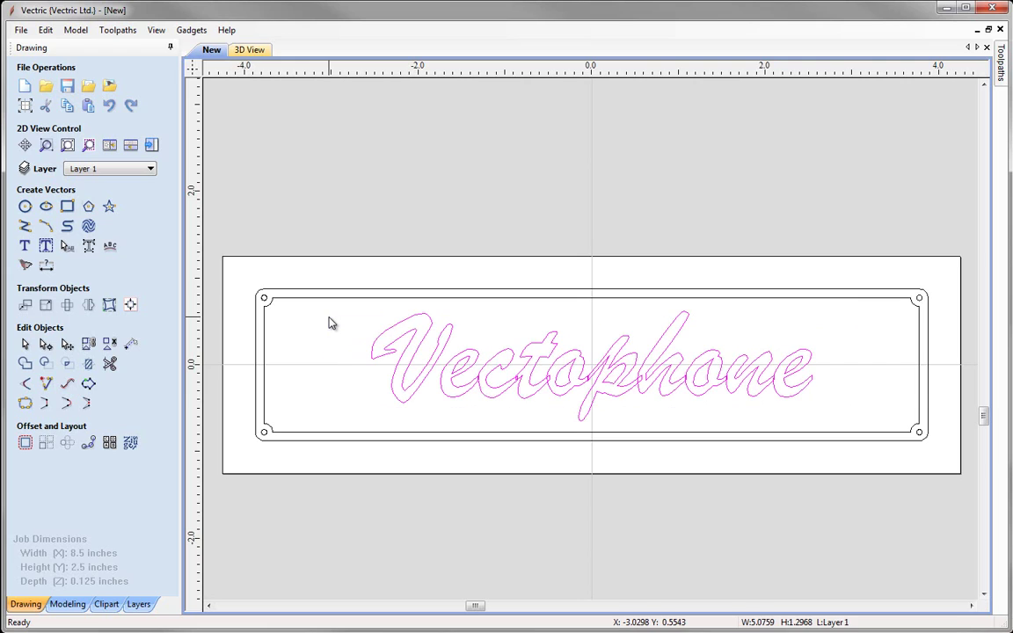
right_click(506, 372)
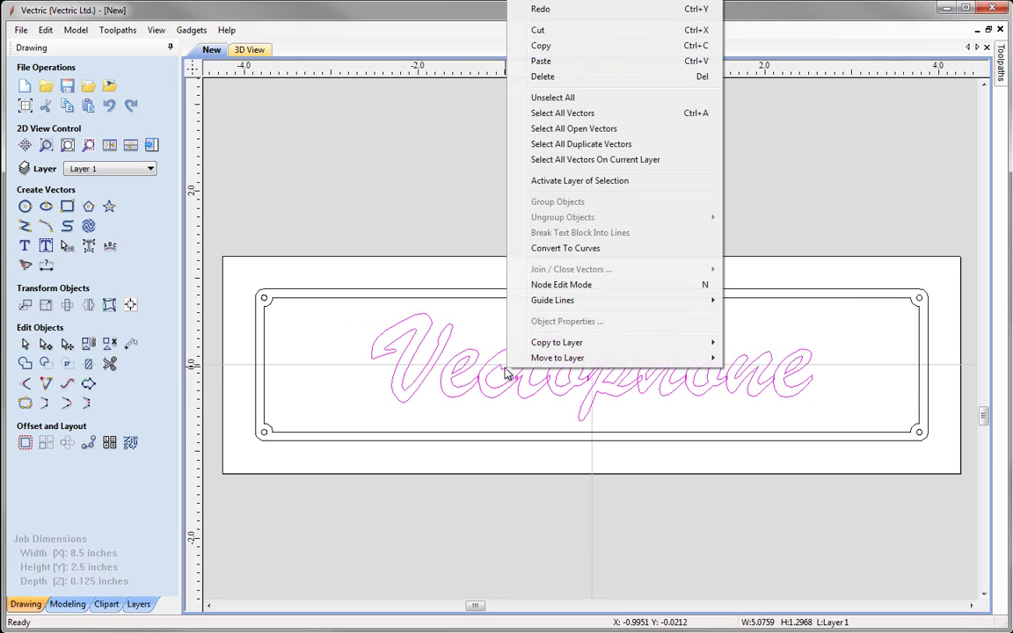
left_click(607, 249)
Step: Examine the separate letter outlines, selecting the t and the o individually, to see where neighbouring letters overlap
scroll(542, 406, "up", 1)
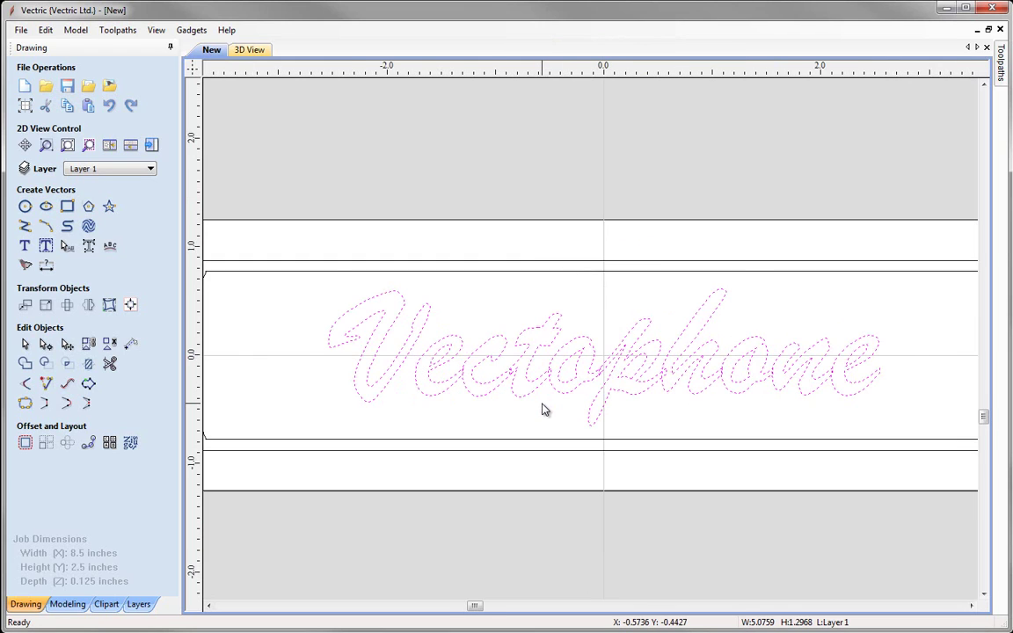
scroll(543, 409, "up", 1)
left_click(545, 407)
left_click(532, 390)
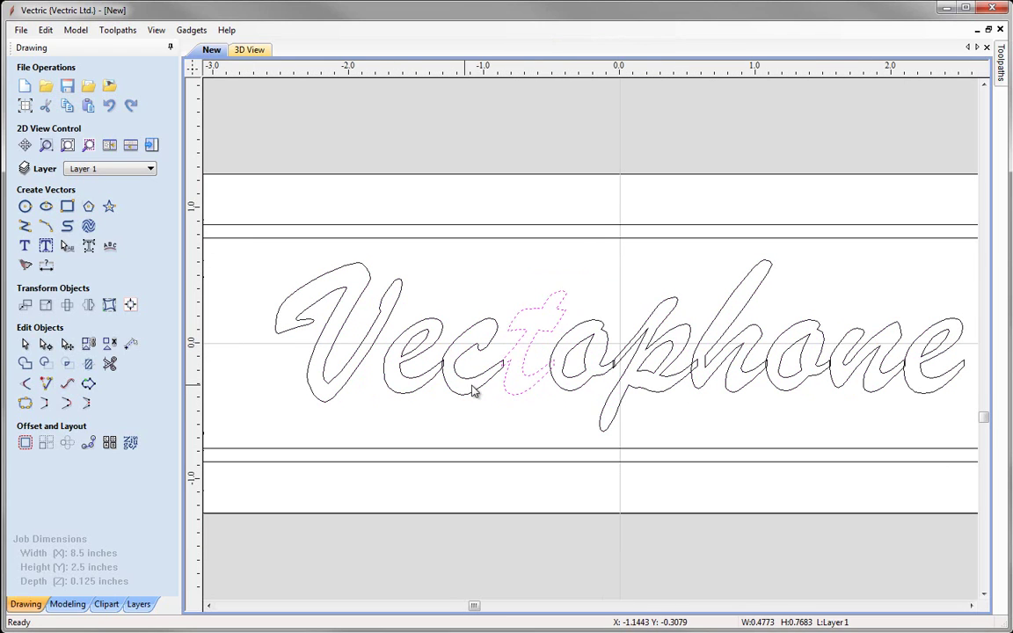
key("Tab")
key("Tab")
key("Tab")
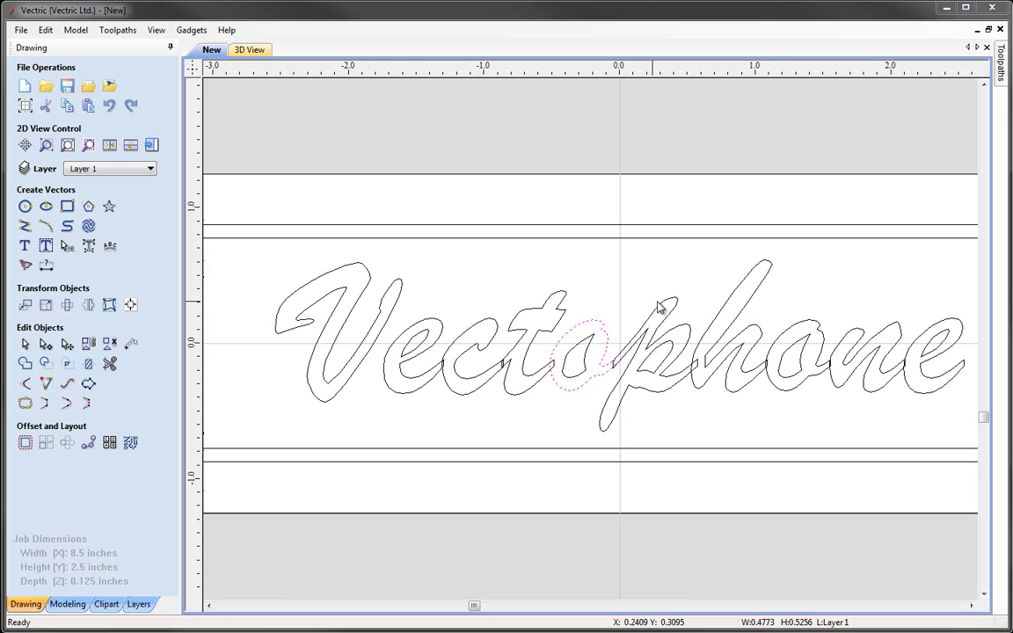
left_click(607, 295)
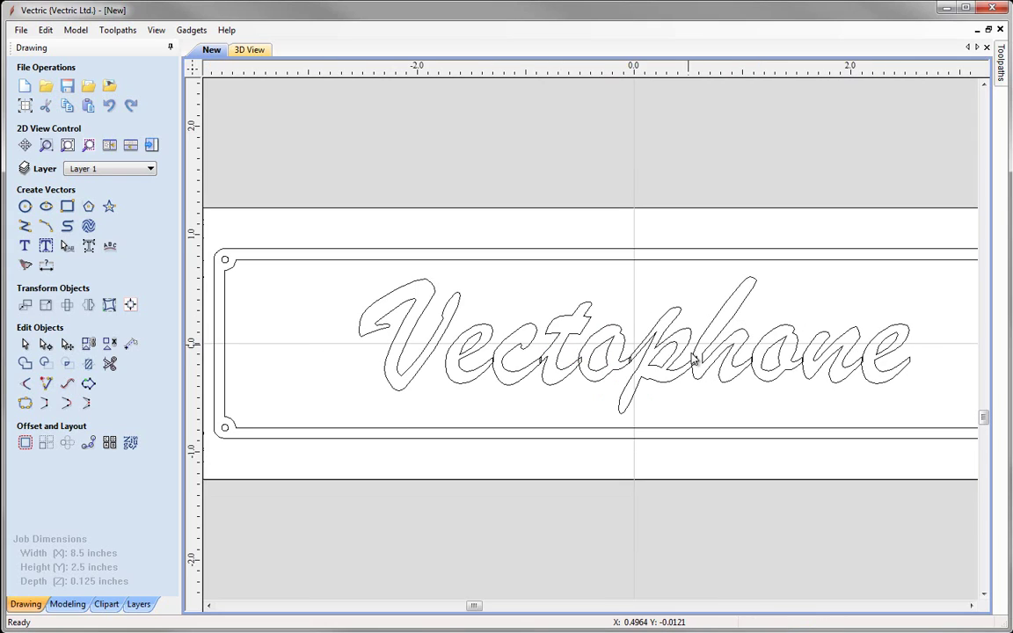
Step: Weld the overlapping outlines of "ectophone" into one vector, leaving out the V and the inner loops of the e, o and p letters
middle_click_drag(741, 398, 661, 389)
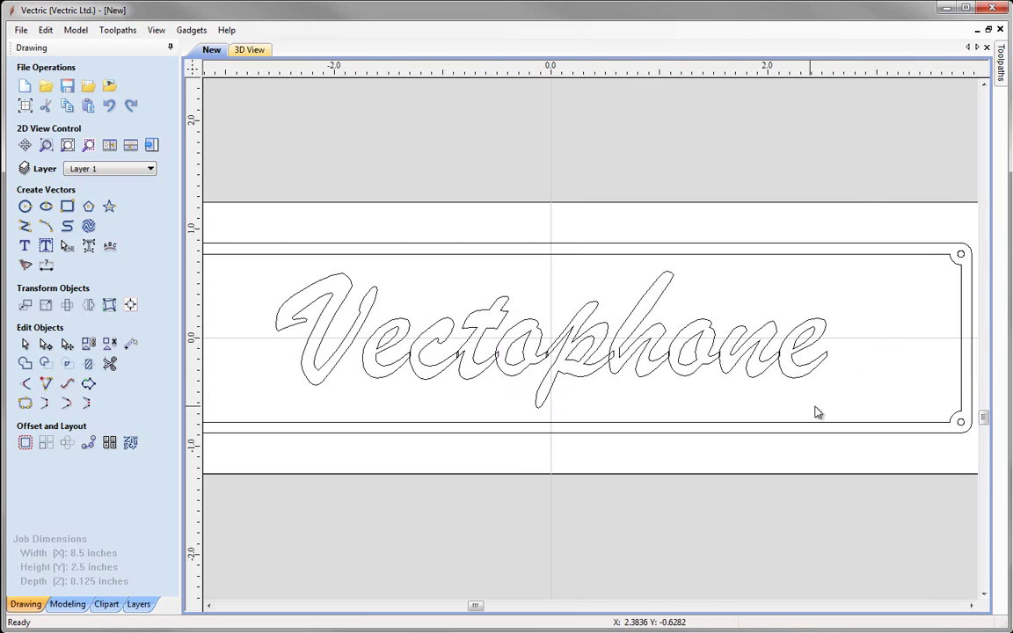
left_click_drag(838, 402, 380, 310)
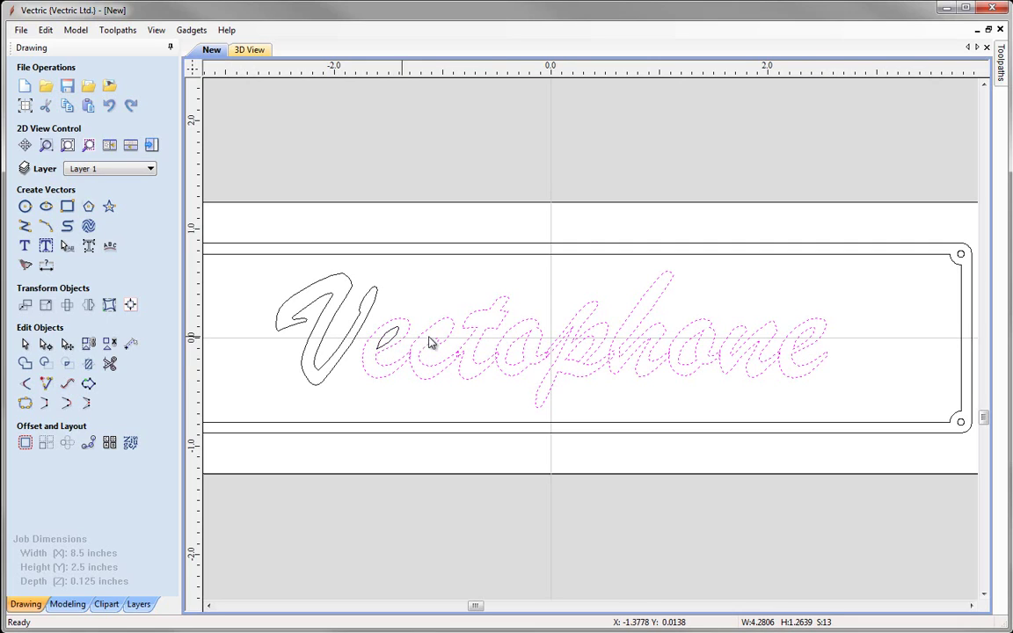
left_click(523, 342, "shift")
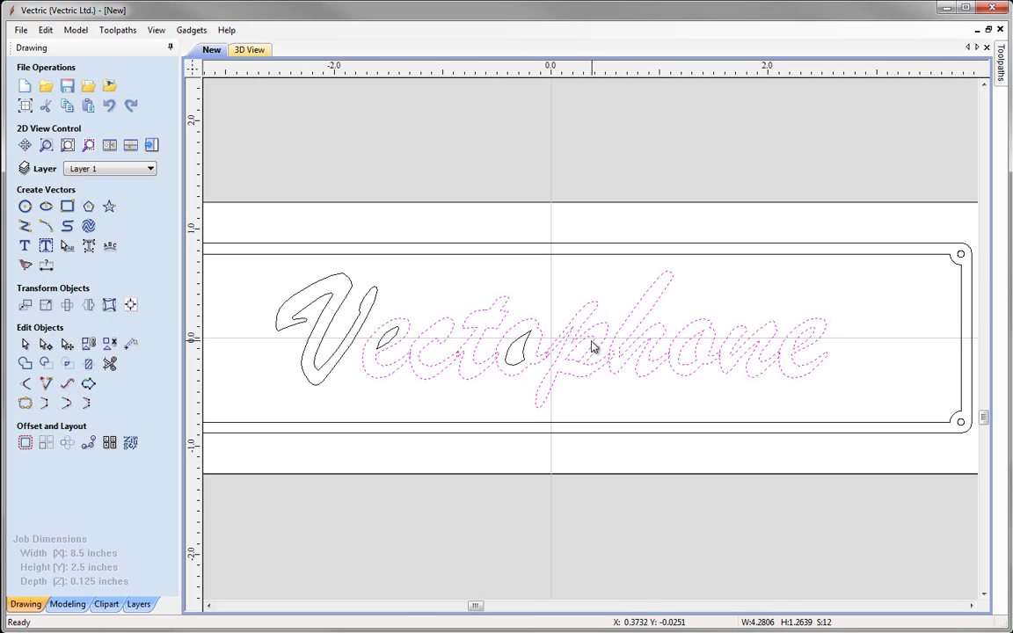
left_click(593, 348, "shift")
left_click(691, 347, "shift")
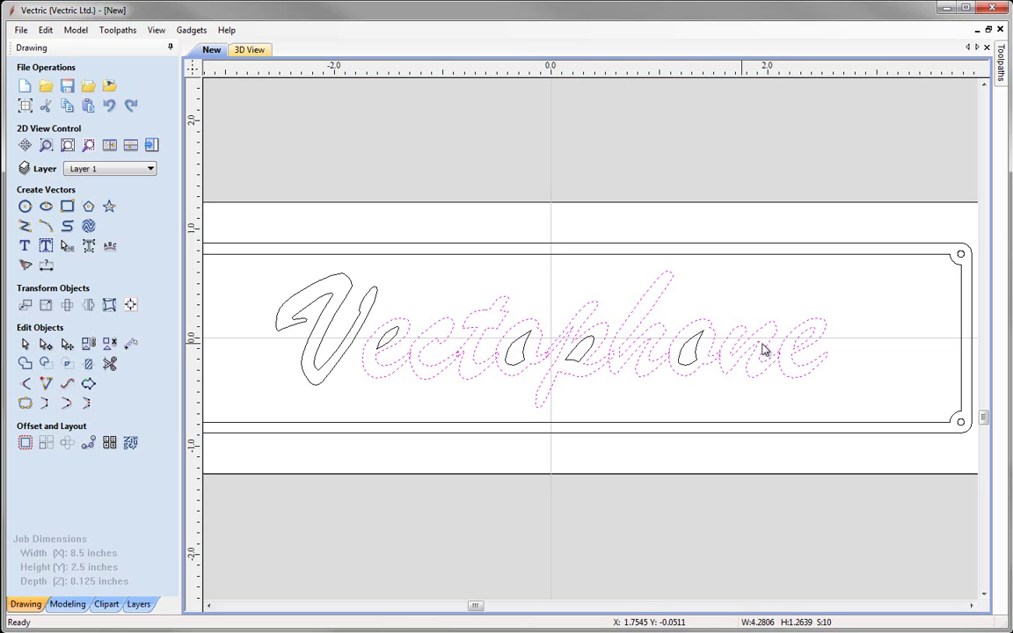
left_click(801, 345, "shift")
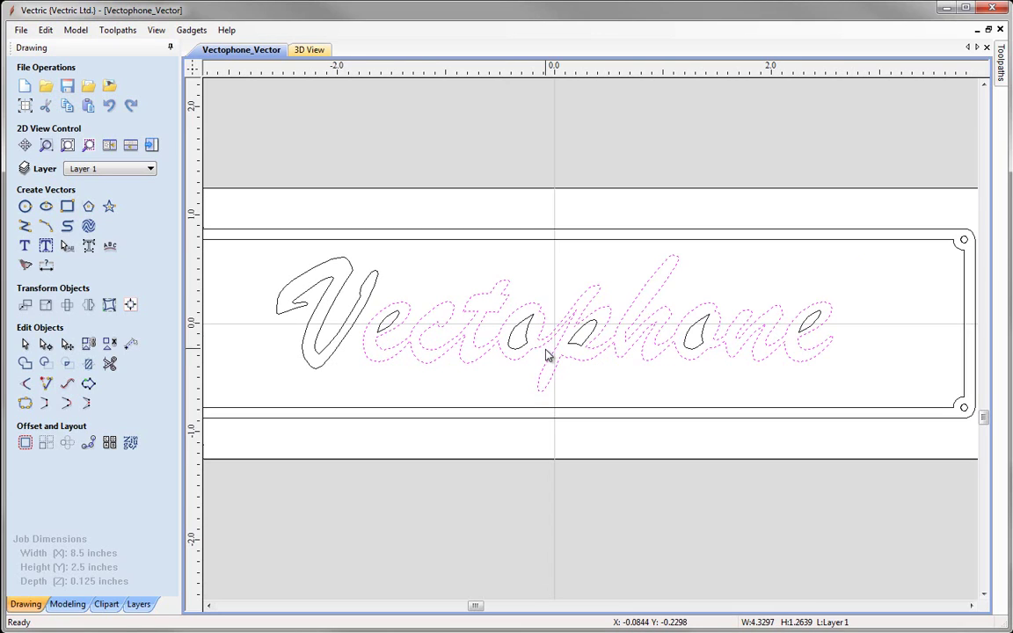
Step: Inspect the welded outline closely where the tail of the first o meets the p
scroll(545, 355, "up", 8)
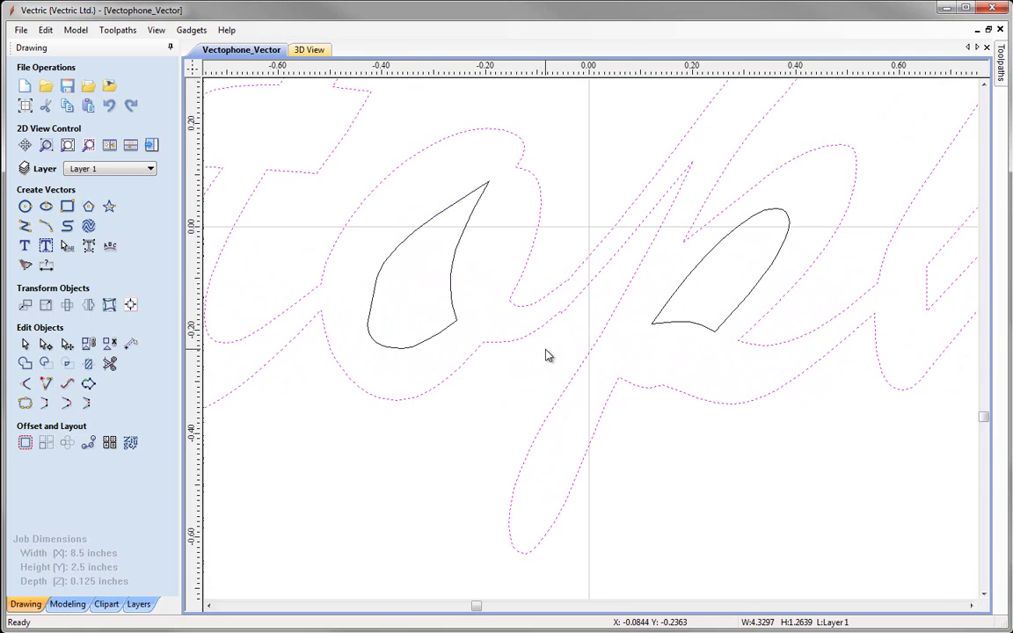
scroll(545, 354, "up", 3)
left_click(599, 308)
middle_click_drag(599, 308, 495, 364)
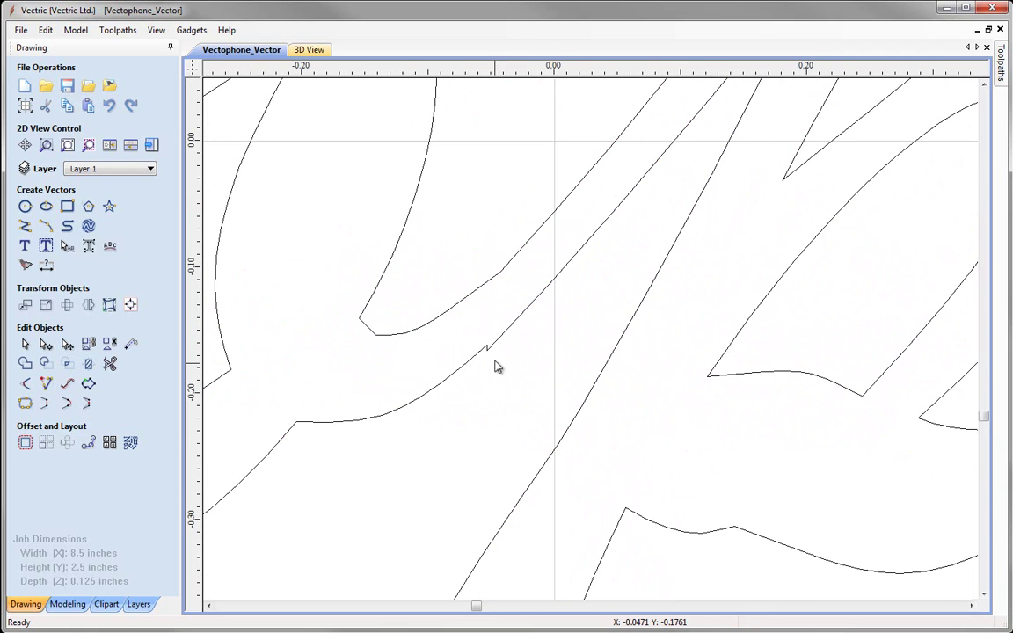
scroll(477, 328, "down", 3)
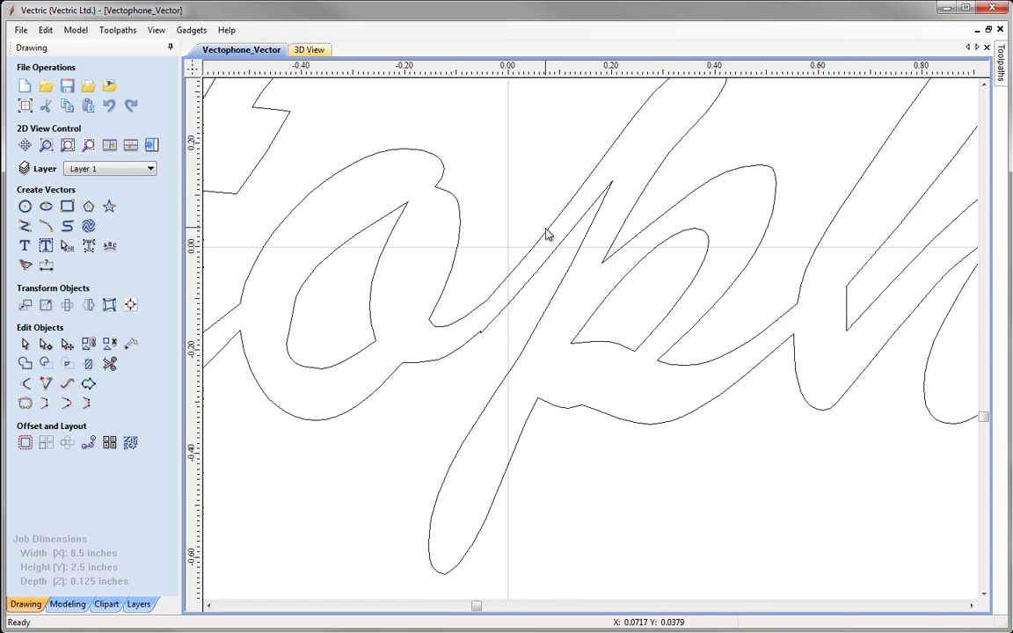
scroll(482, 346, "up", 3)
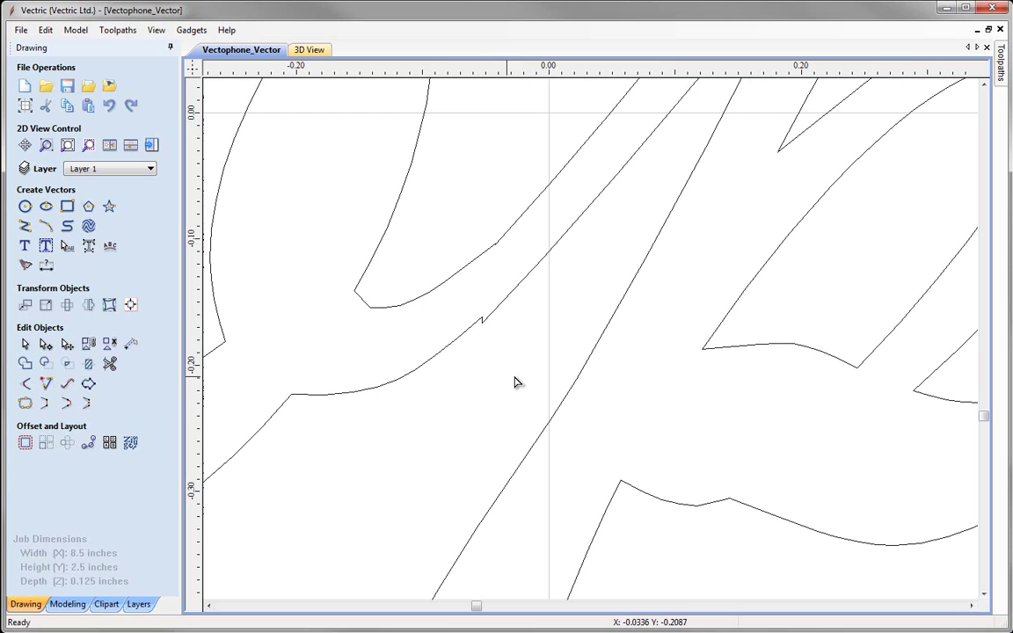
Step: Edit the nodes of the welded outline and delete the upper node of the small notch between the first o and the p
left_click(499, 311)
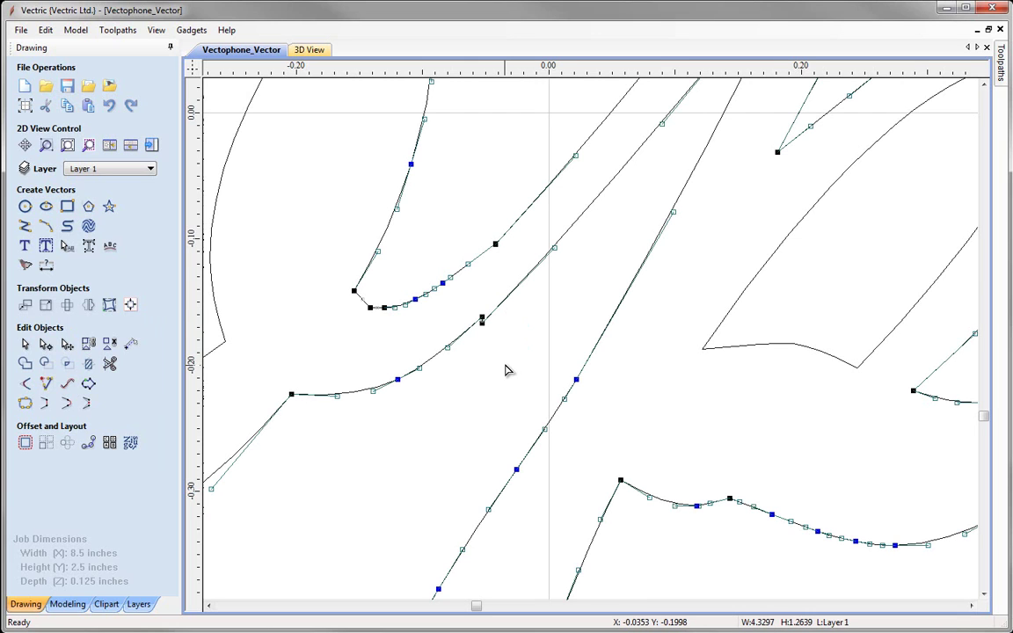
scroll(505, 371, "down", 2)
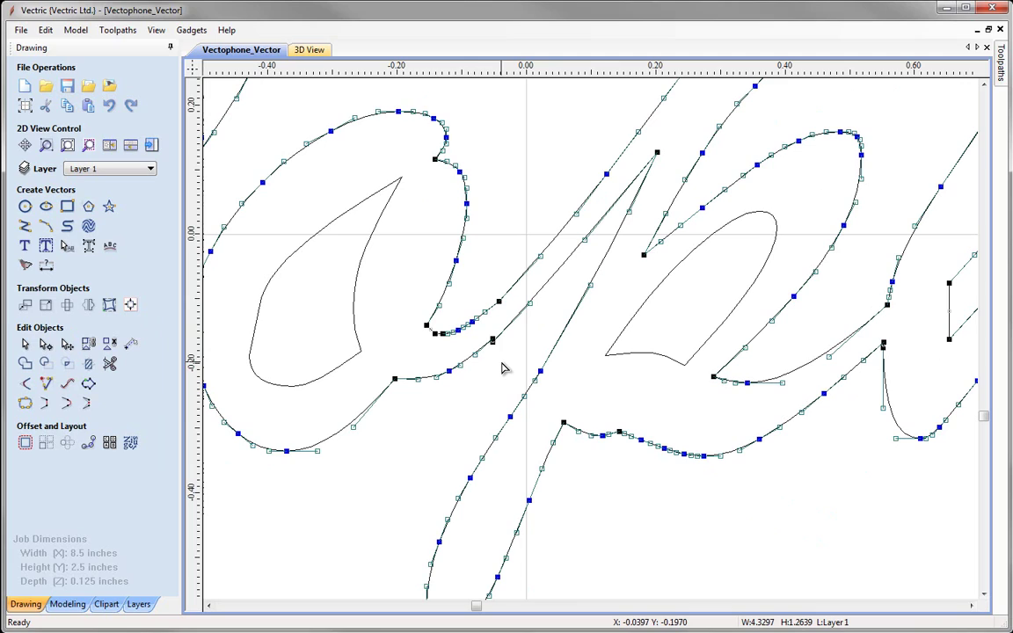
scroll(503, 369, "down", 3)
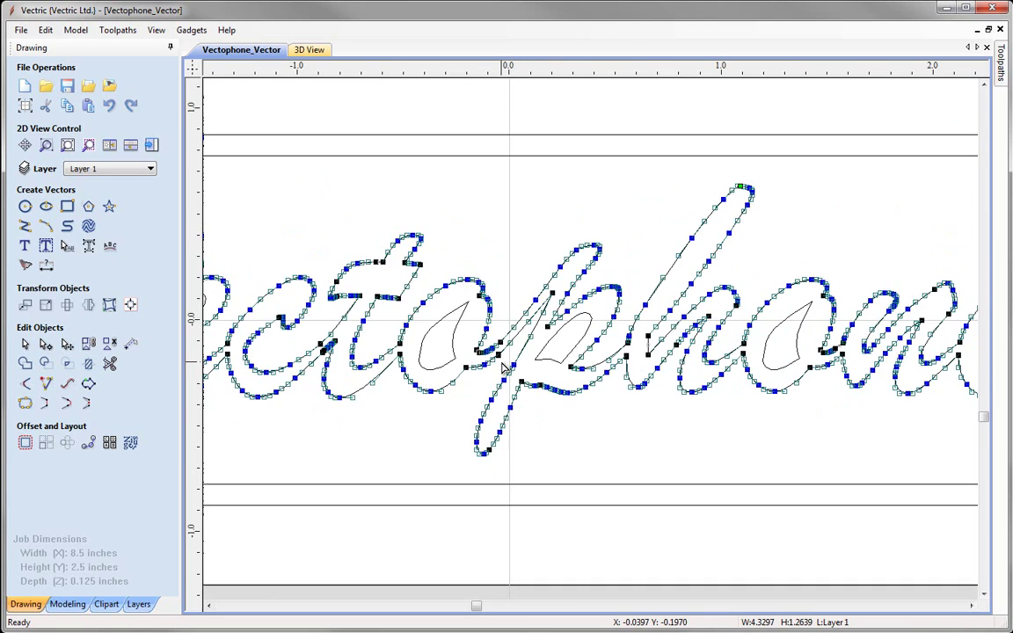
scroll(506, 371, "up", 8)
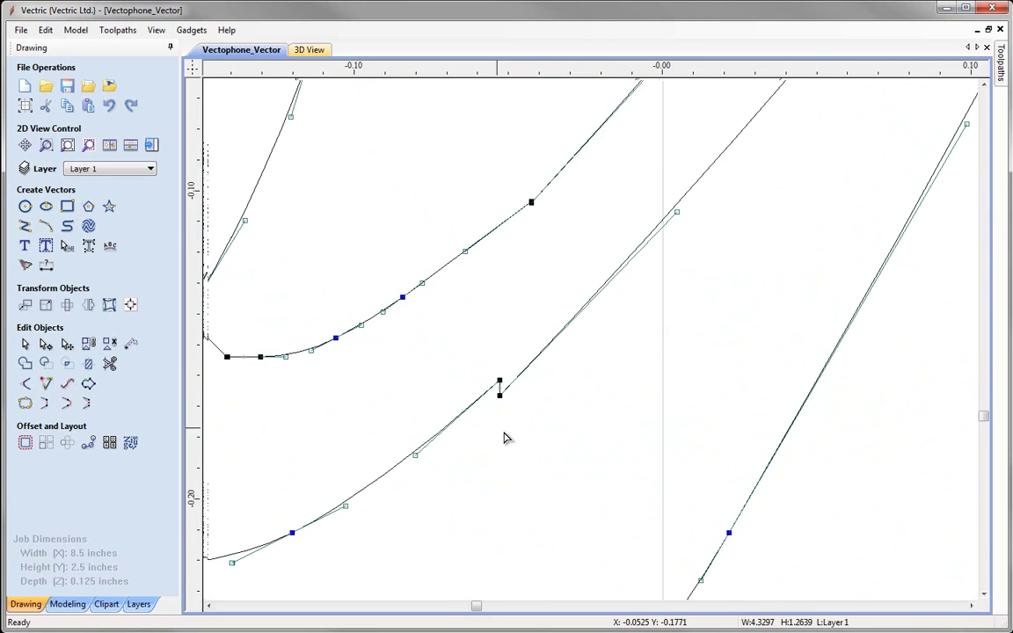
scroll(536, 429, "up", 1)
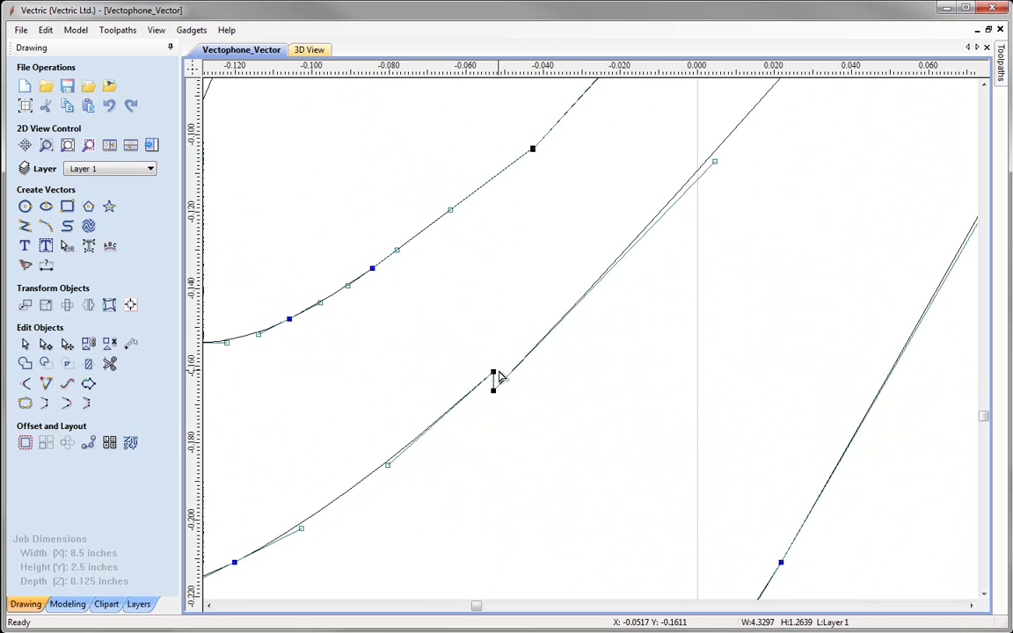
left_click(494, 371)
right_click(493, 374)
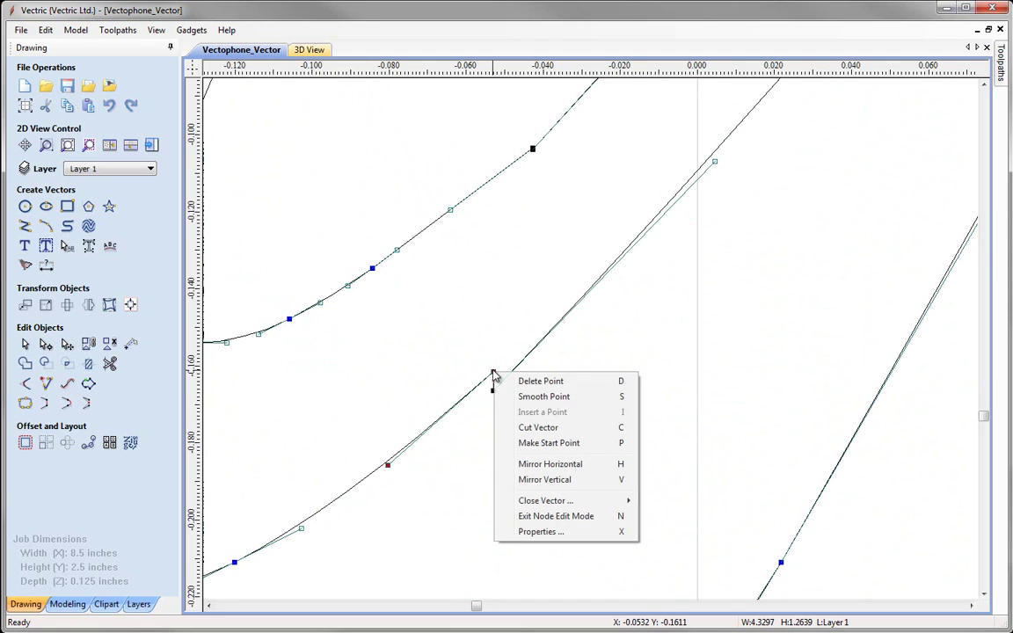
left_click(541, 382)
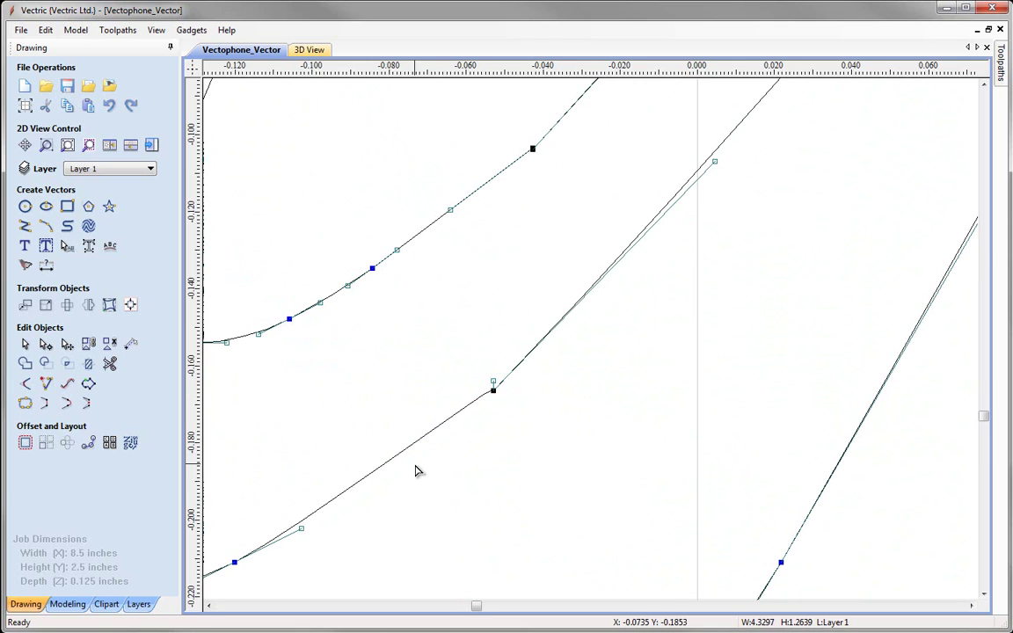
Step: Delete the remaining corner node on the lower edge of the o-to-p joint so the curve runs smoothly
middle_click_drag(526, 440, 613, 366)
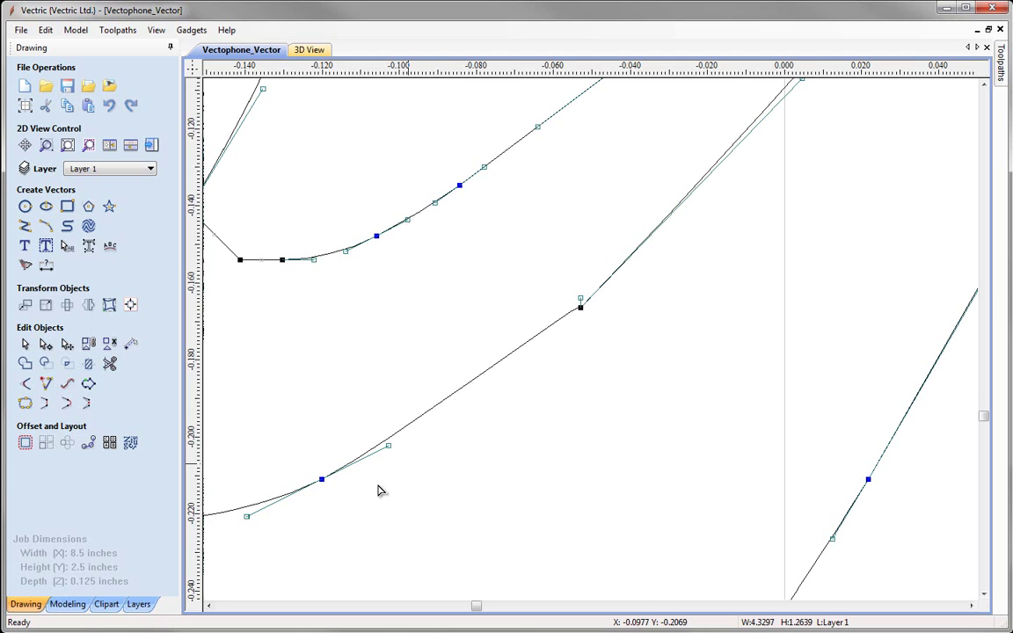
scroll(610, 388, "down", 2)
left_click(607, 387)
scroll(607, 388, "down", 5)
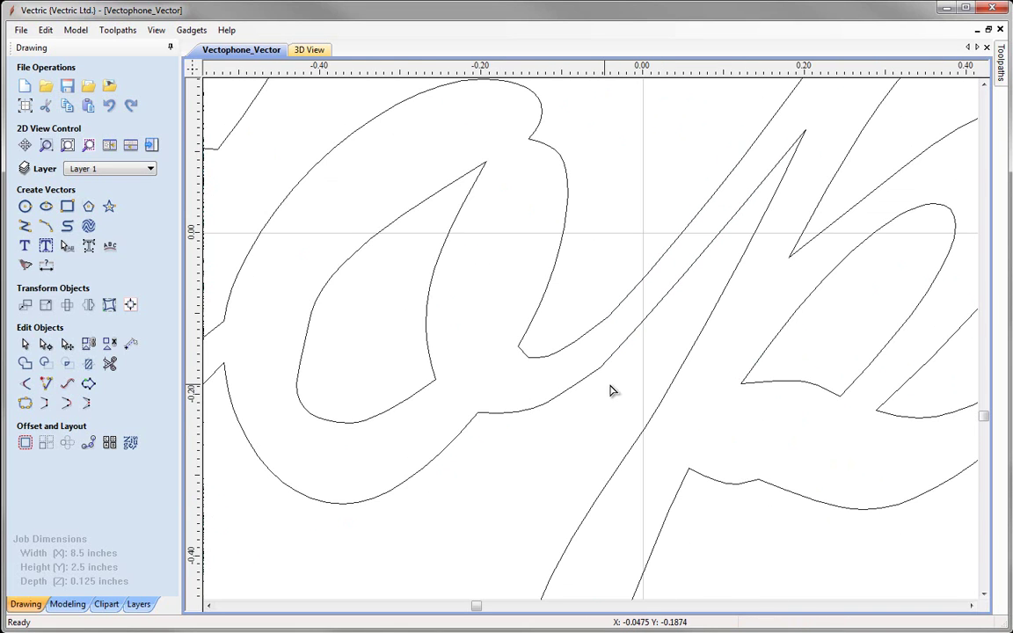
scroll(634, 377, "down", 1)
scroll(634, 377, "up", 5)
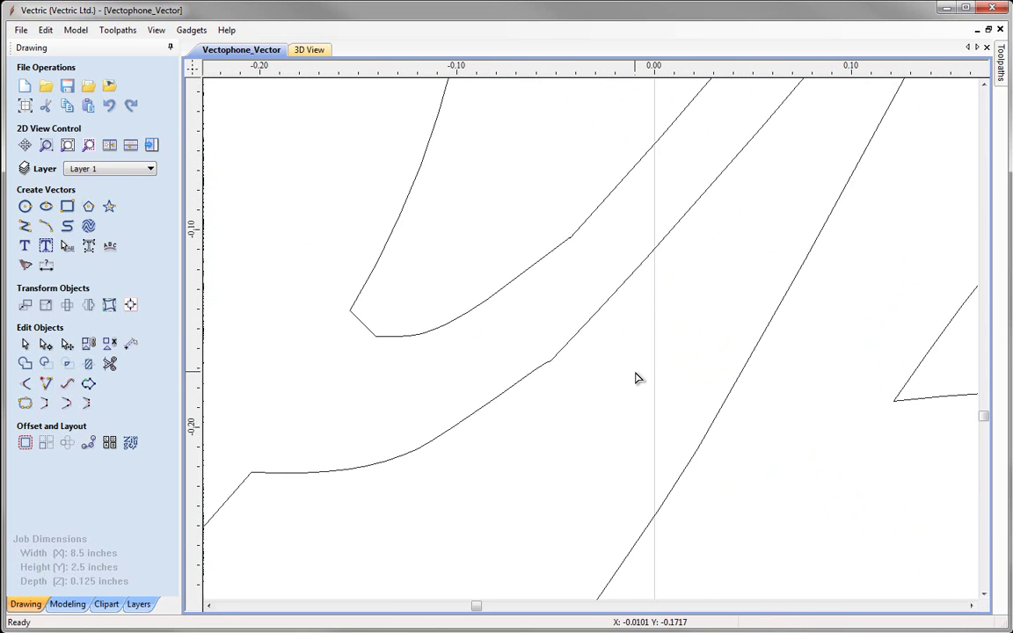
left_click(577, 344)
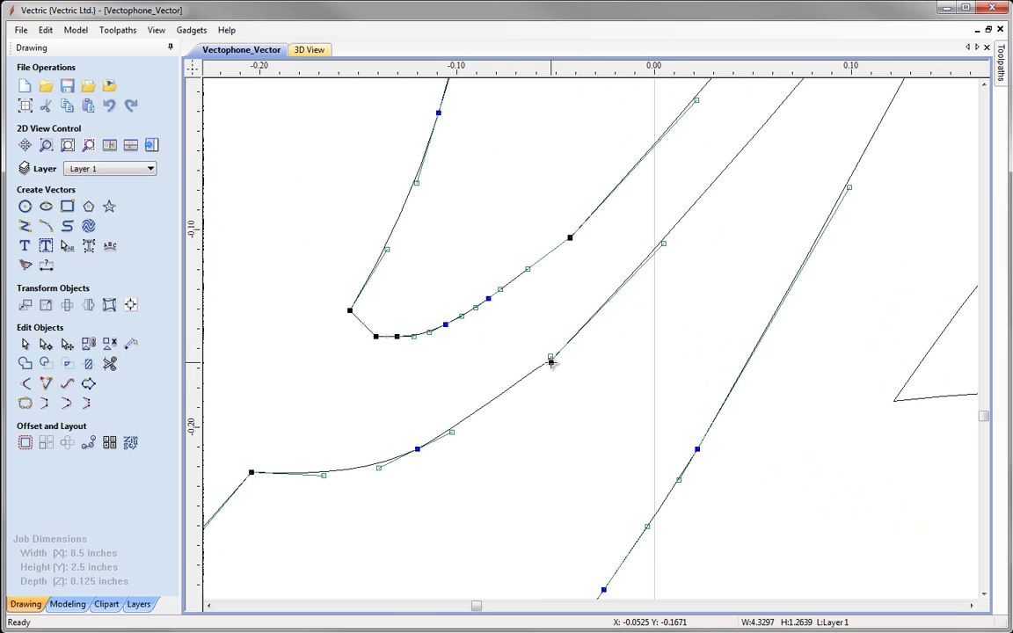
key("Delete")
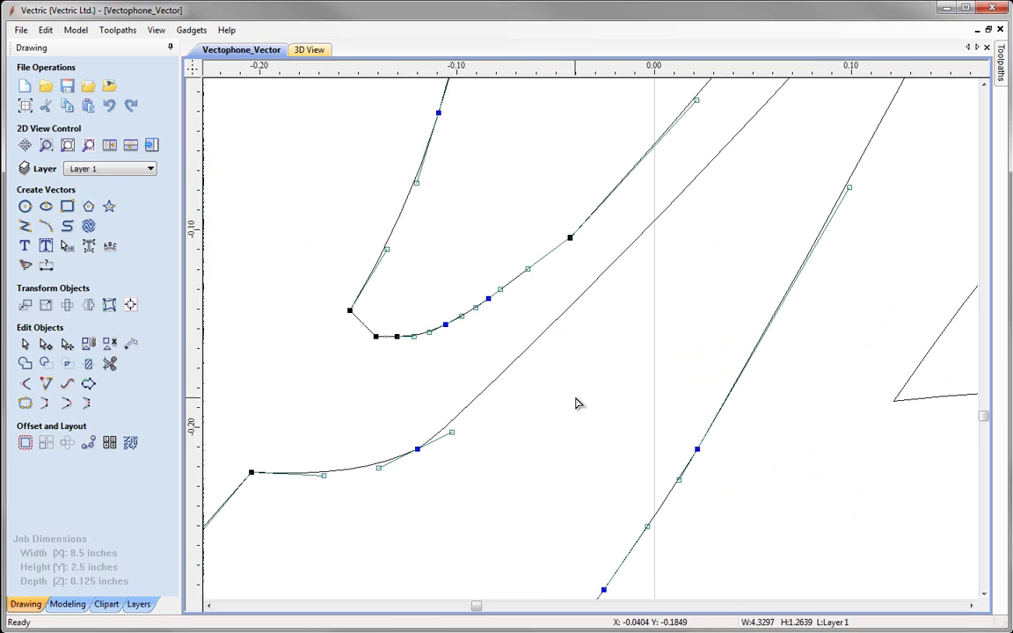
scroll(576, 404, "down", 5)
scroll(566, 413, "down", 1)
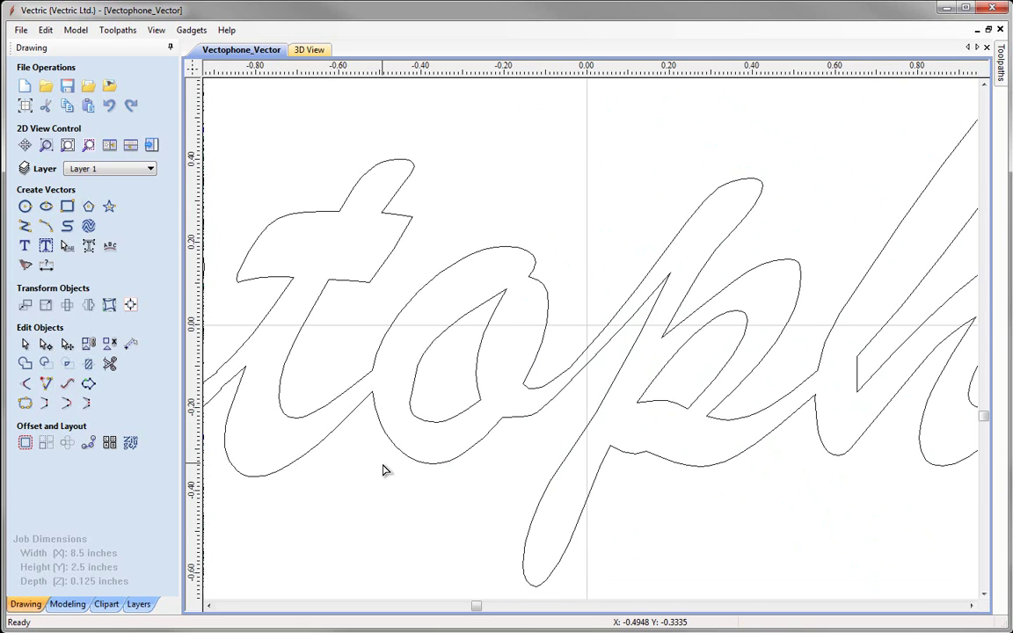
Step: Delete the upper node of the notch on the lower edge where the c joins the t
middle_click_drag(384, 471, 594, 470)
middle_click_drag(422, 435, 511, 407)
scroll(510, 371, "up", 3)
scroll(510, 370, "up", 3)
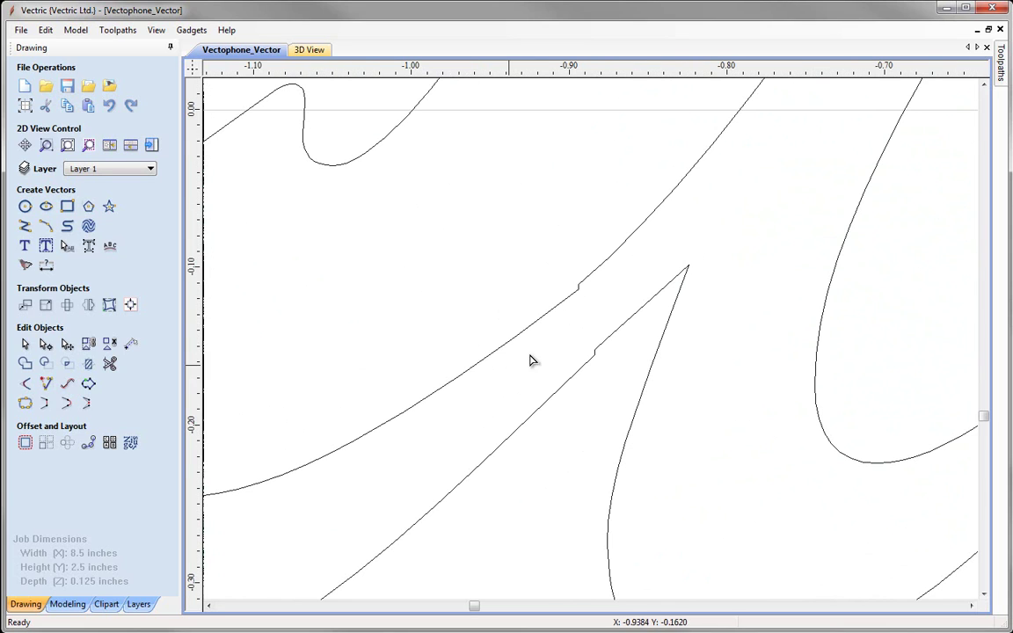
double_click(596, 352)
scroll(596, 353, "up", 3)
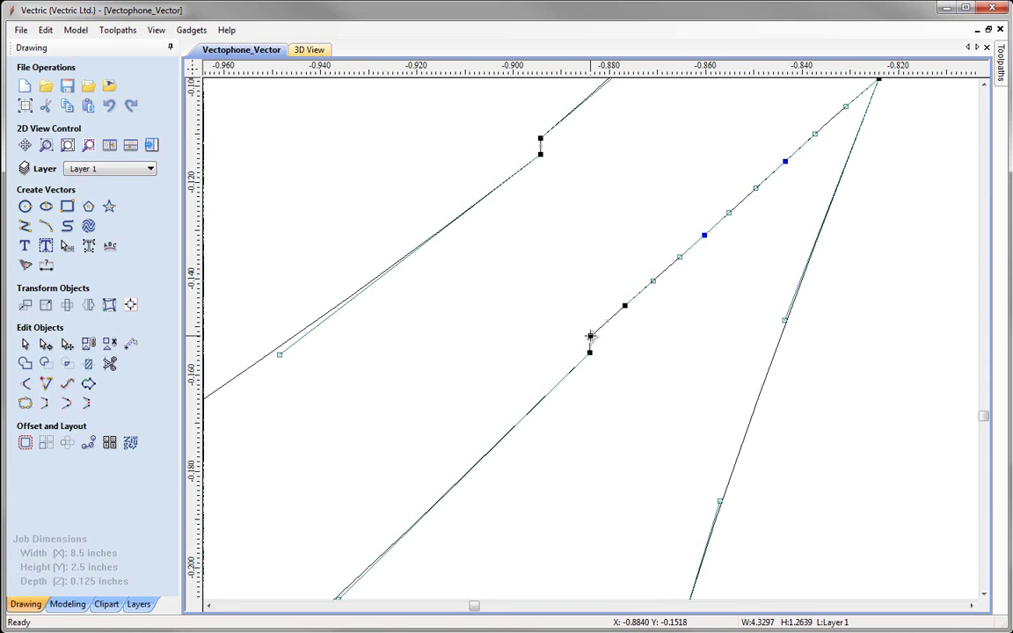
key("d")
scroll(601, 362, "down", 5)
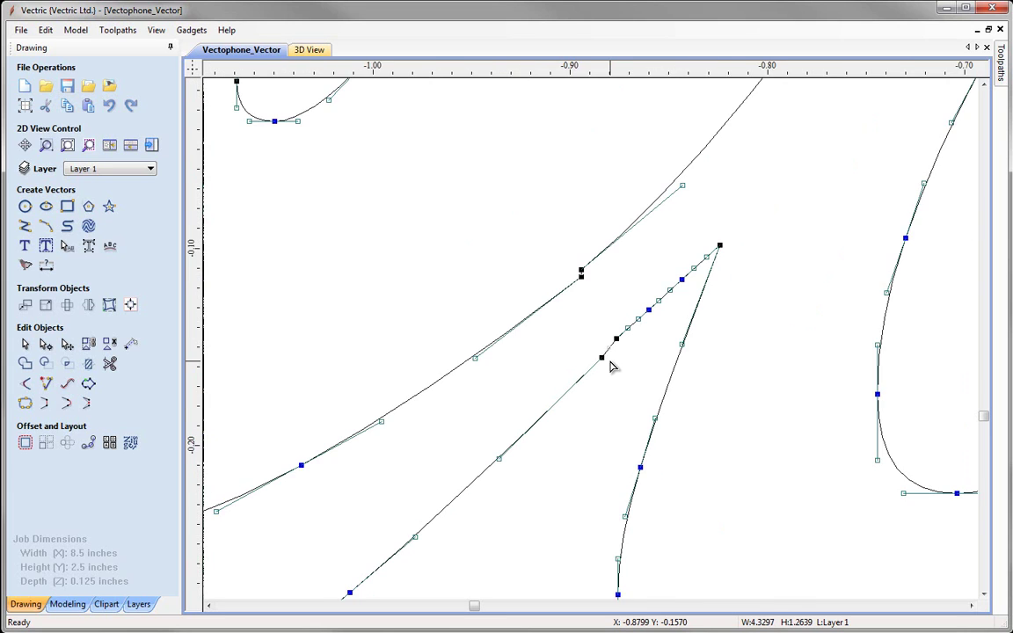
Step: Delete the lower node of the notch on the upper edge of the c-to-t joint
scroll(606, 387, "up", 5)
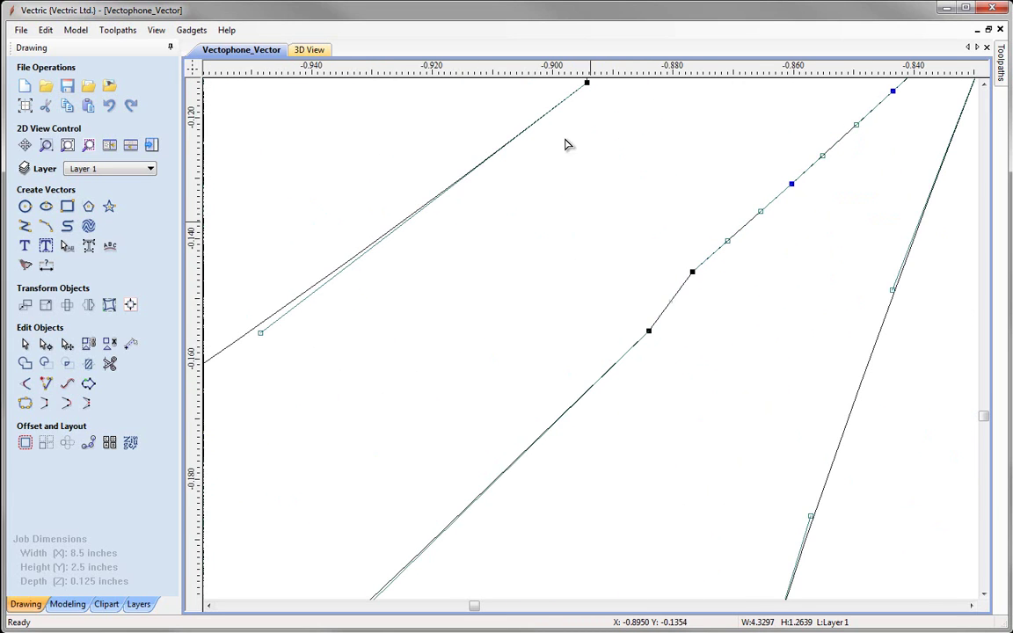
middle_click_drag(565, 142, 530, 326)
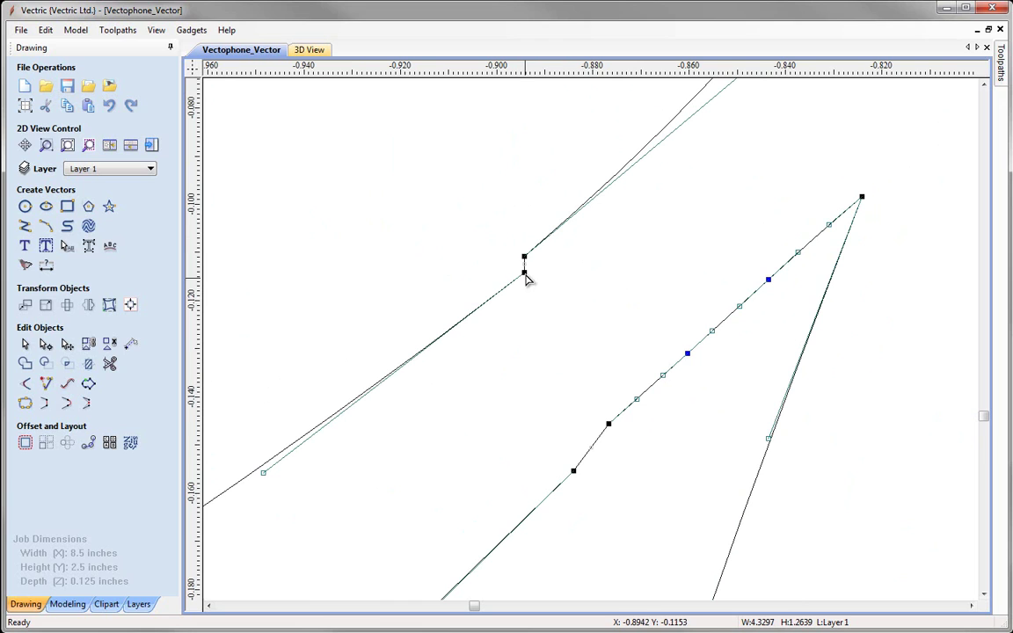
key("d")
scroll(554, 363, "down", 5)
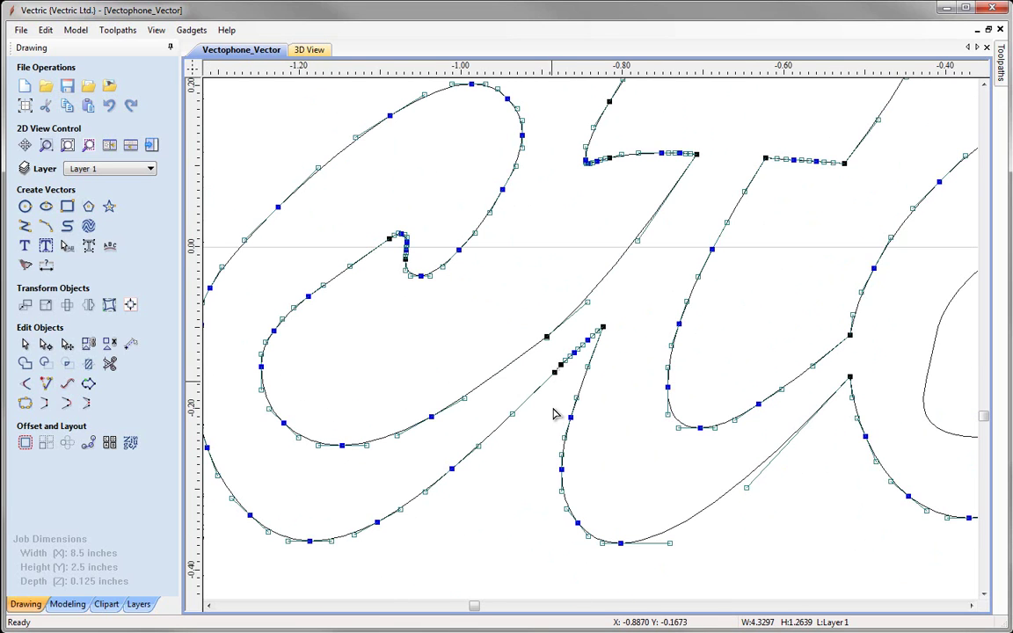
Step: Examine the welded lettering's outline joints from the first e through the final e for leftover notches
middle_click_drag(507, 455, 714, 435)
middle_click_drag(396, 430, 607, 427)
scroll(431, 421, "down", 4)
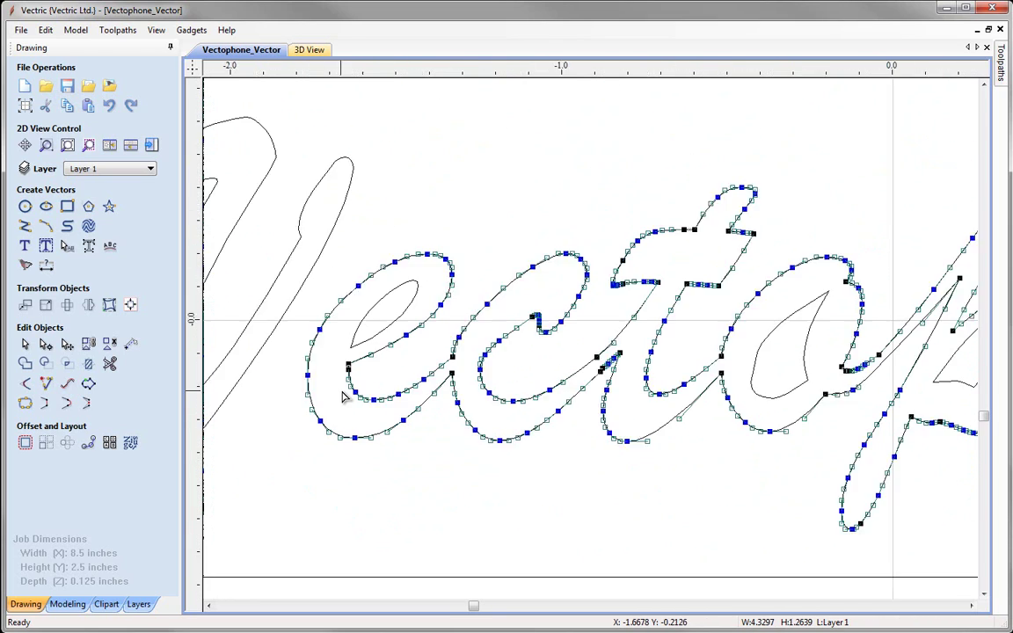
left_click(470, 466)
scroll(522, 468, "up", 3)
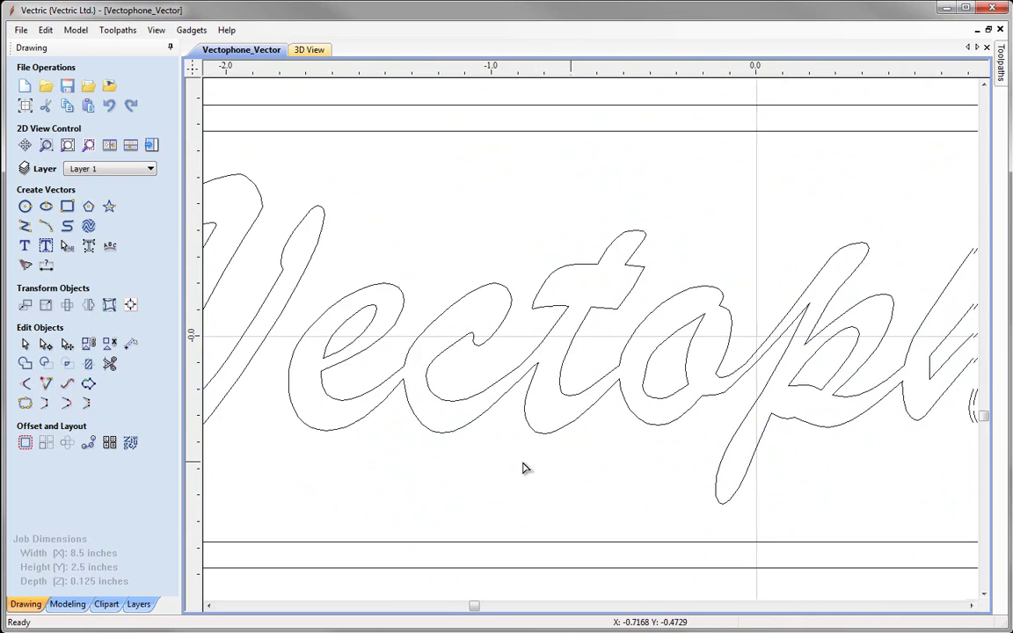
scroll(412, 412, "up", 2)
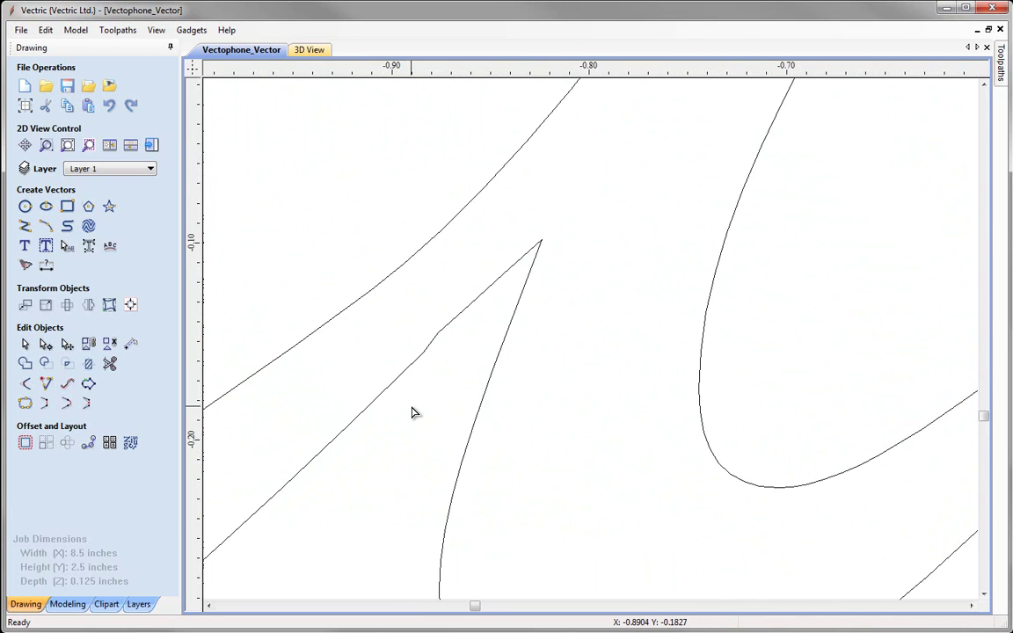
scroll(409, 409, "down", 4)
scroll(419, 456, "right", 4)
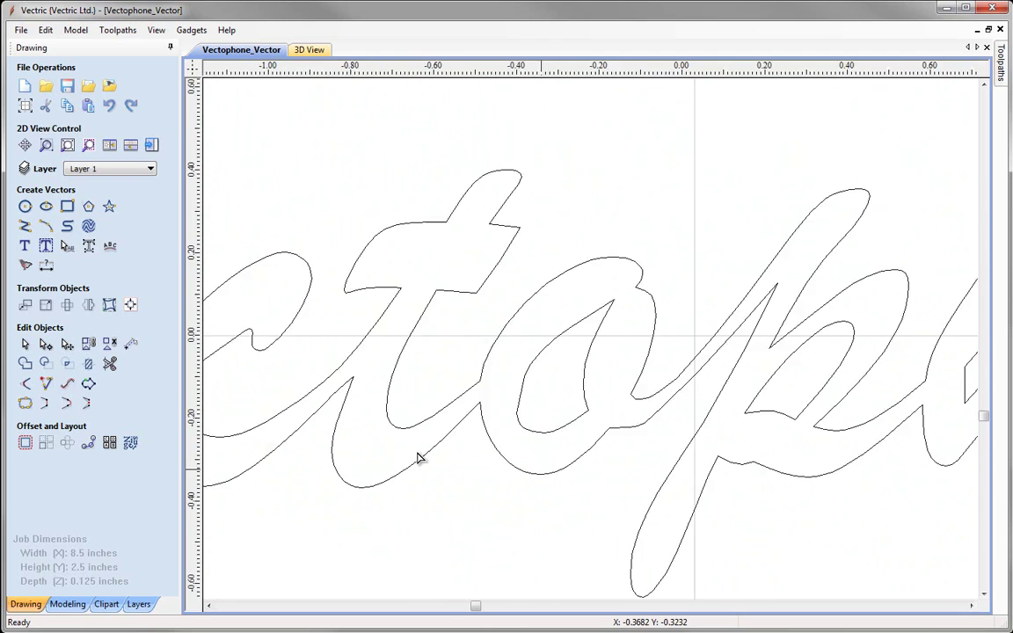
scroll(667, 470, "right", 3)
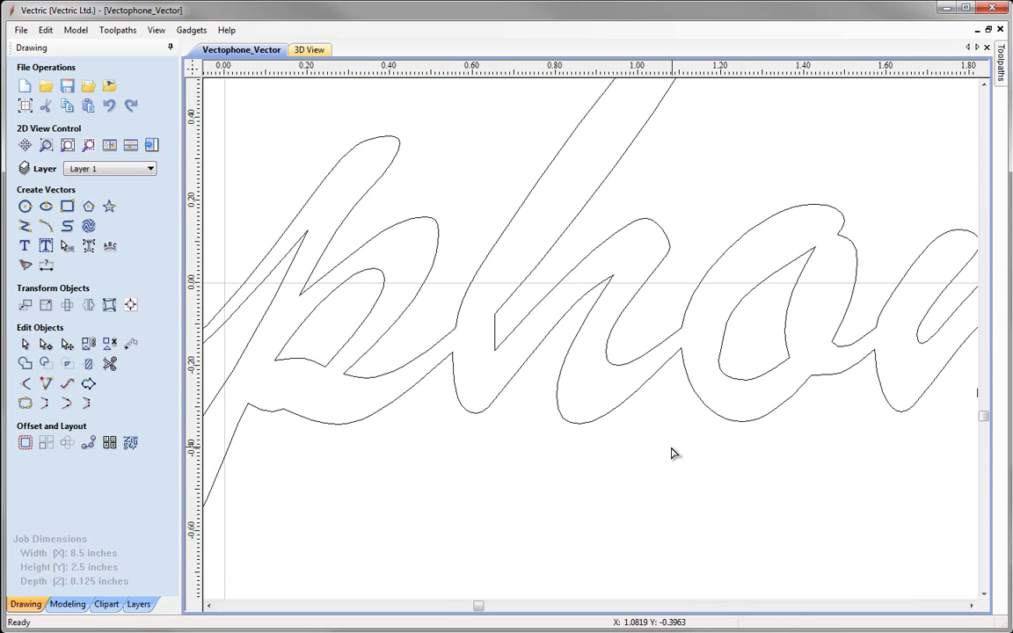
scroll(719, 459, "right", 3)
scroll(571, 455, "right", 4)
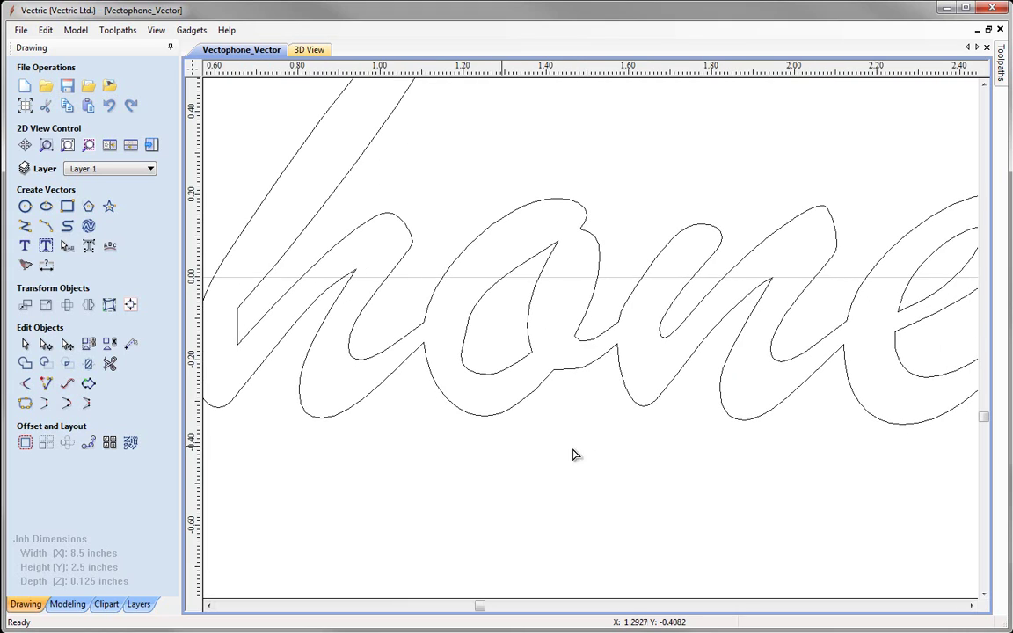
scroll(643, 417, "up", 3)
scroll(643, 417, "down", 3)
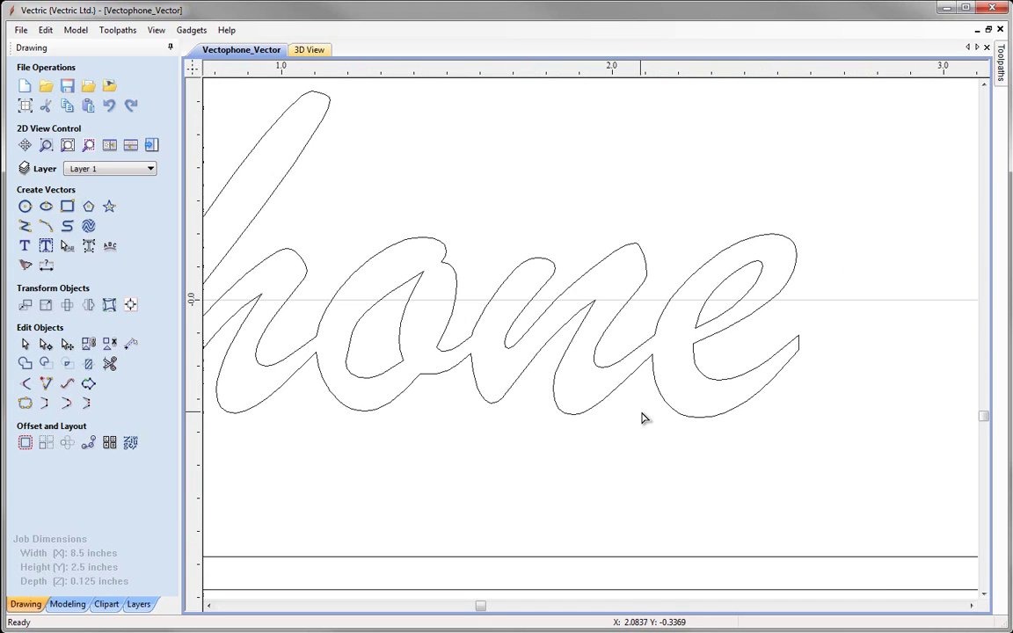
scroll(759, 463, "left", 4)
scroll(551, 460, "down", 3)
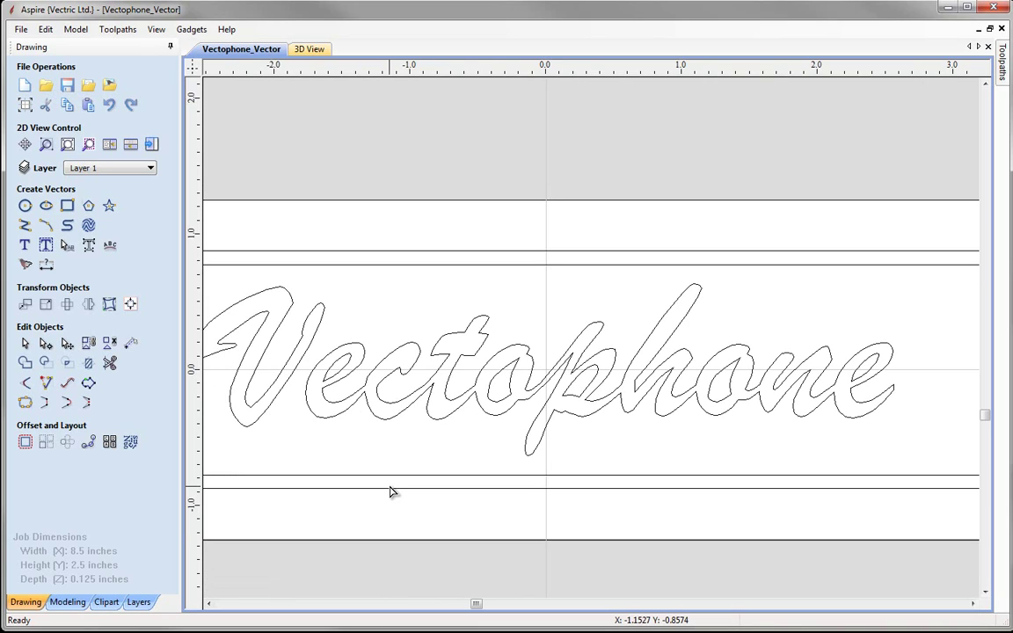
Step: Enlarge the capital V to about 1.07 by 1.18 inches, keeping its proportions
left_click(25, 344)
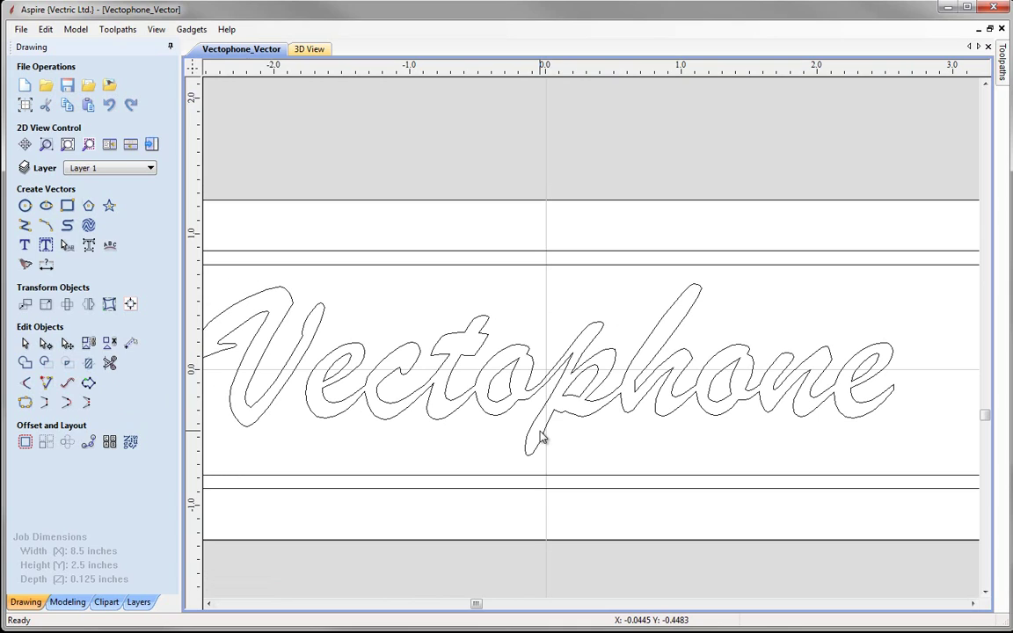
key("F6")
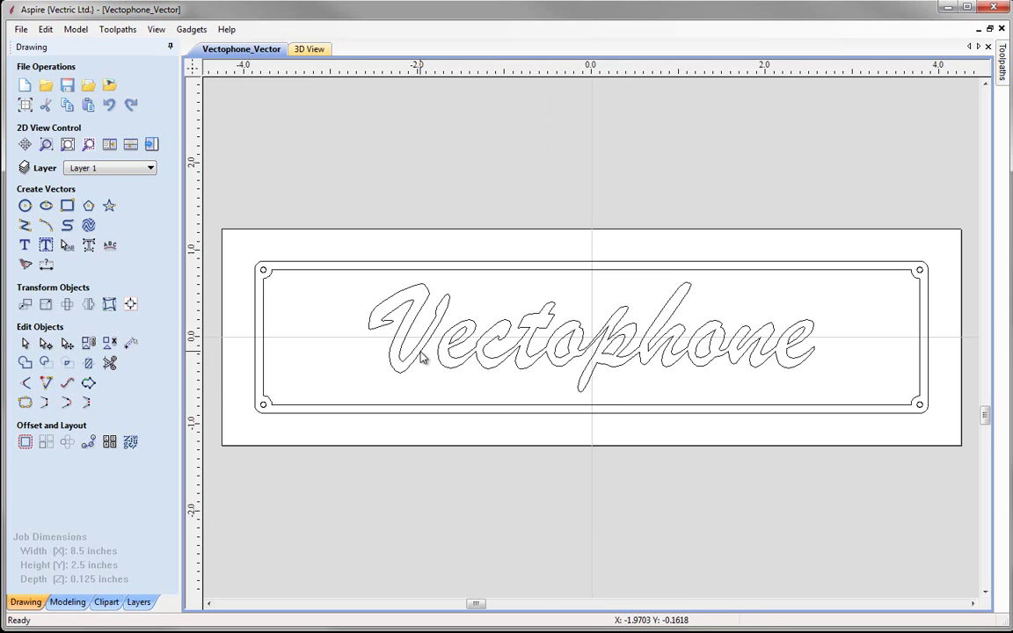
left_click(421, 356)
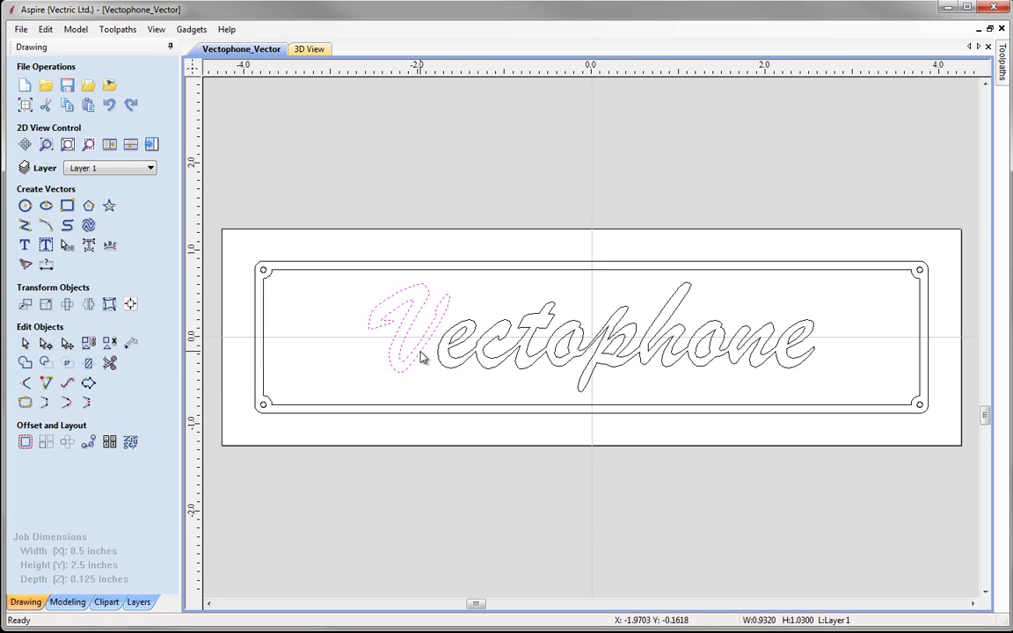
left_click(423, 348)
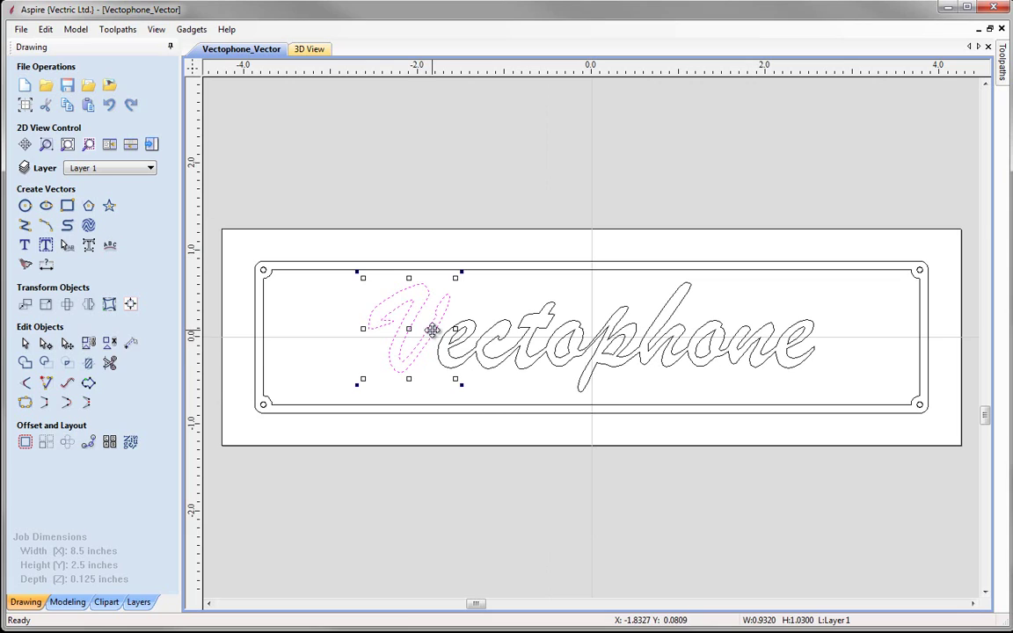
left_click_drag(455, 278, 478, 274)
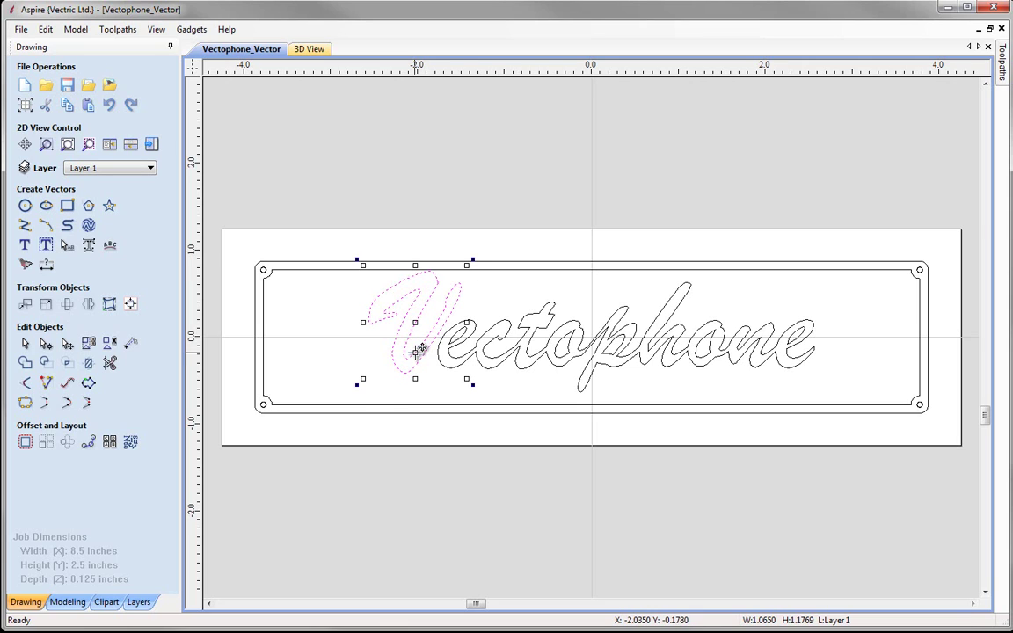
Step: Nudge the enlarged V left and down so it sits clear of the first e and dips slightly below the other letters
key("Left")
key("Left")
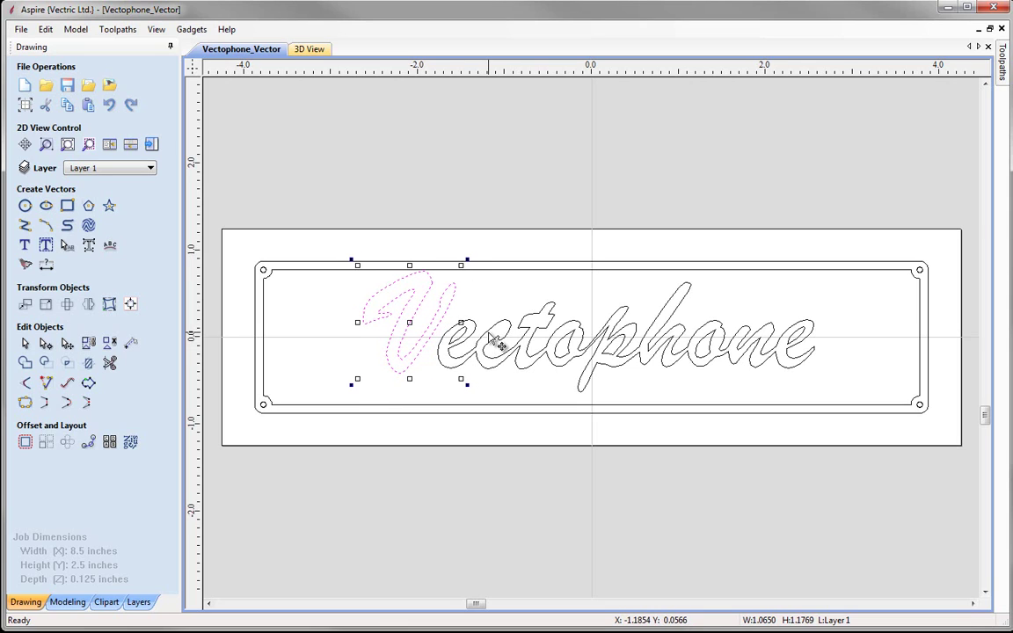
key("Down")
key("Down")
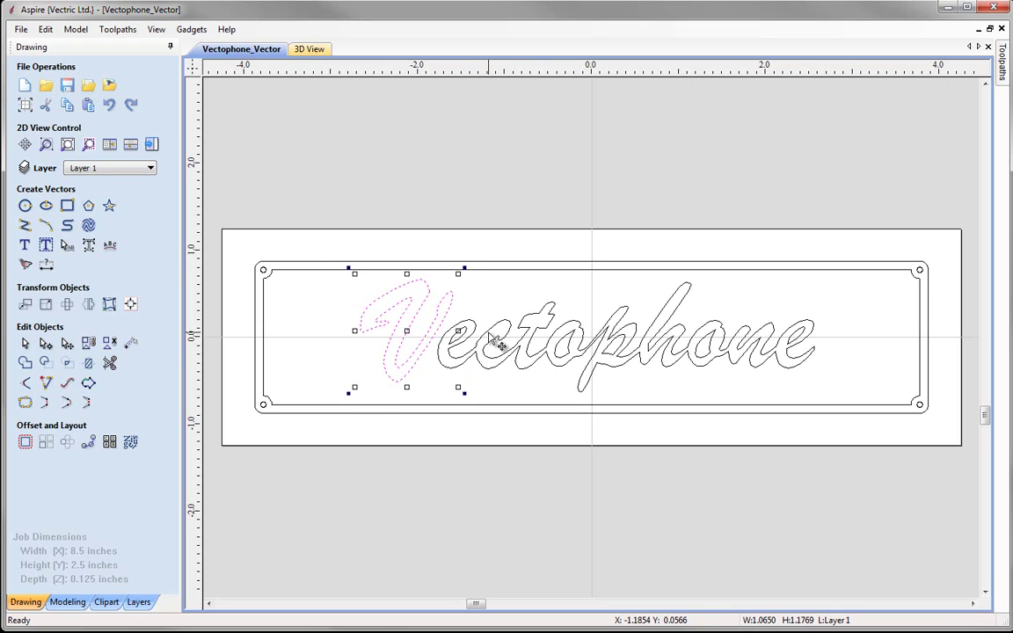
key("Left")
key("Down")
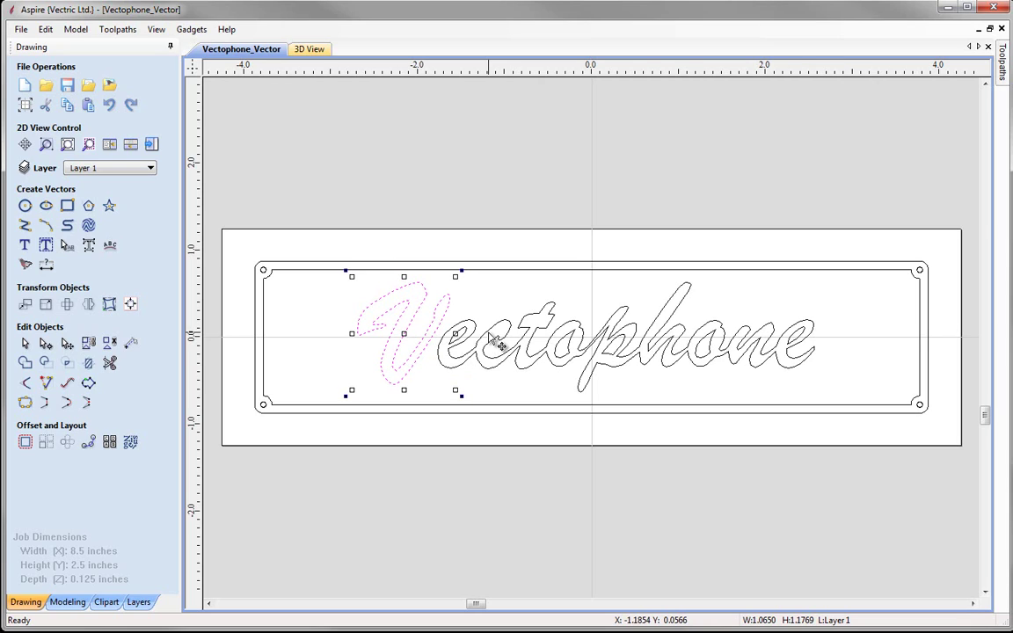
left_click(519, 290)
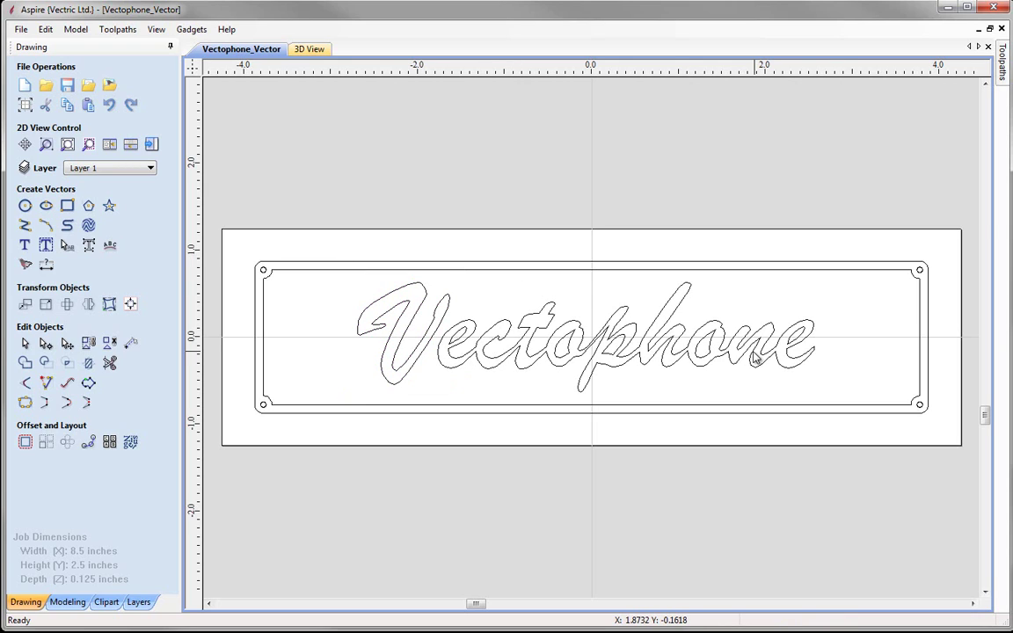
Step: Resize the whole Vectophone lettering to 7 inches wide by 1.25 inches high about its center, with proportions unlinked
left_click_drag(813, 387, 350, 293)
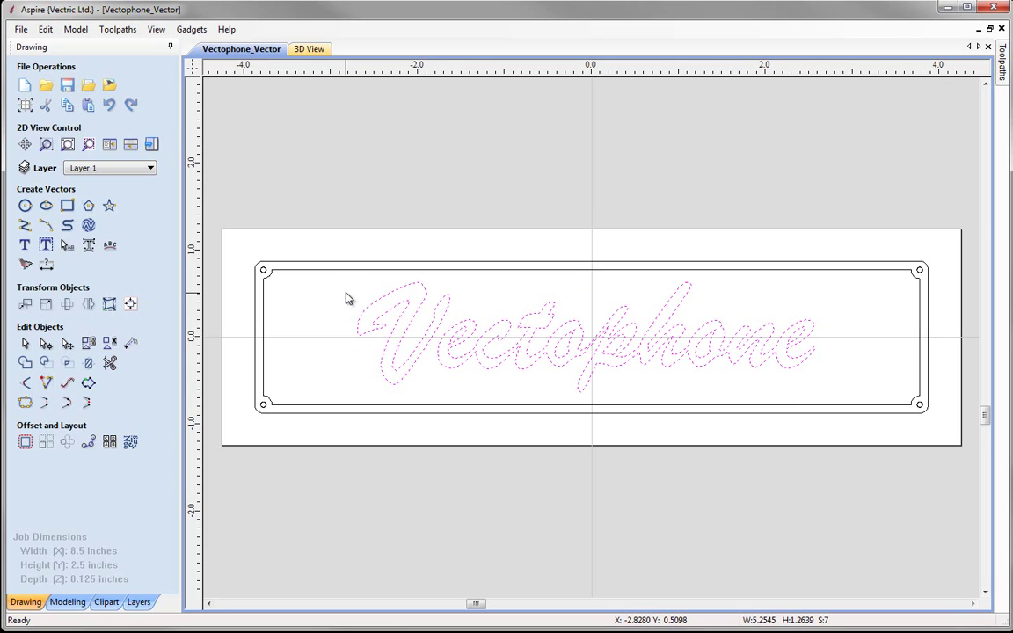
left_click(47, 304)
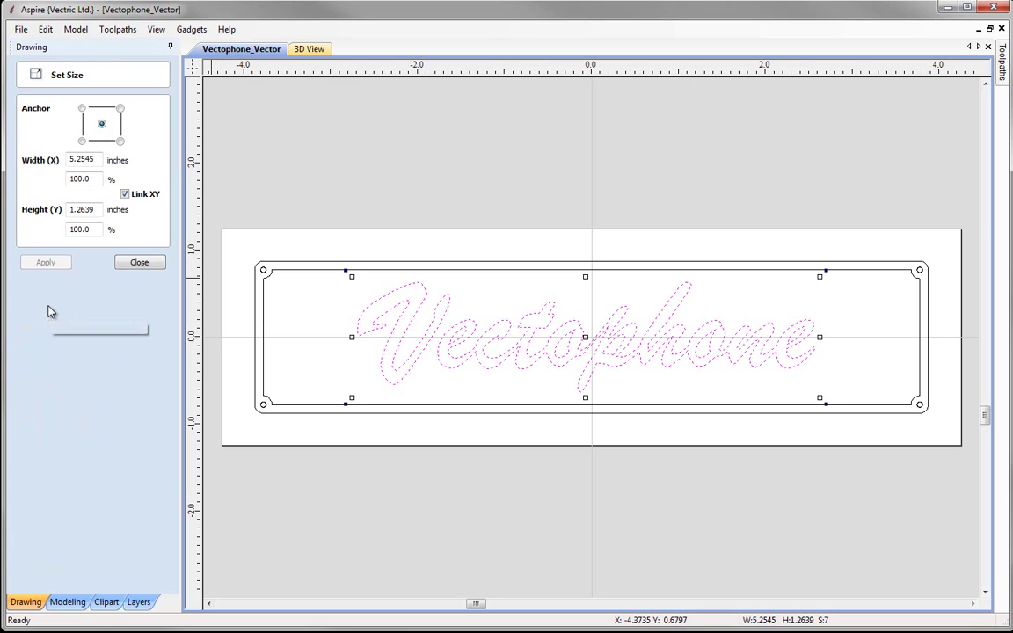
left_click(124, 196)
left_click_drag(98, 159, 34, 162)
type("7")
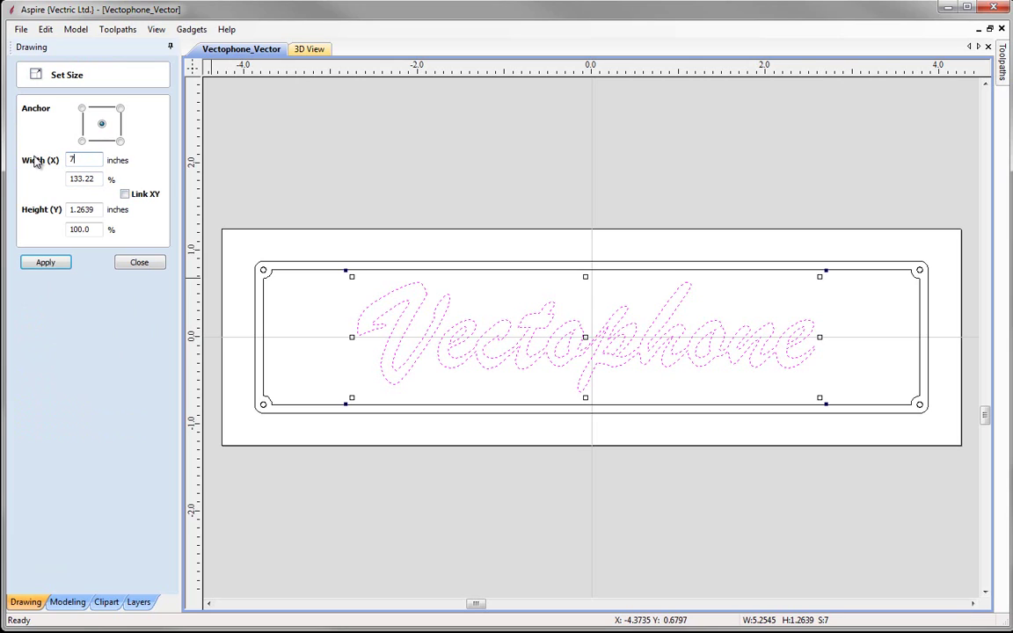
left_click_drag(95, 209, 40, 216)
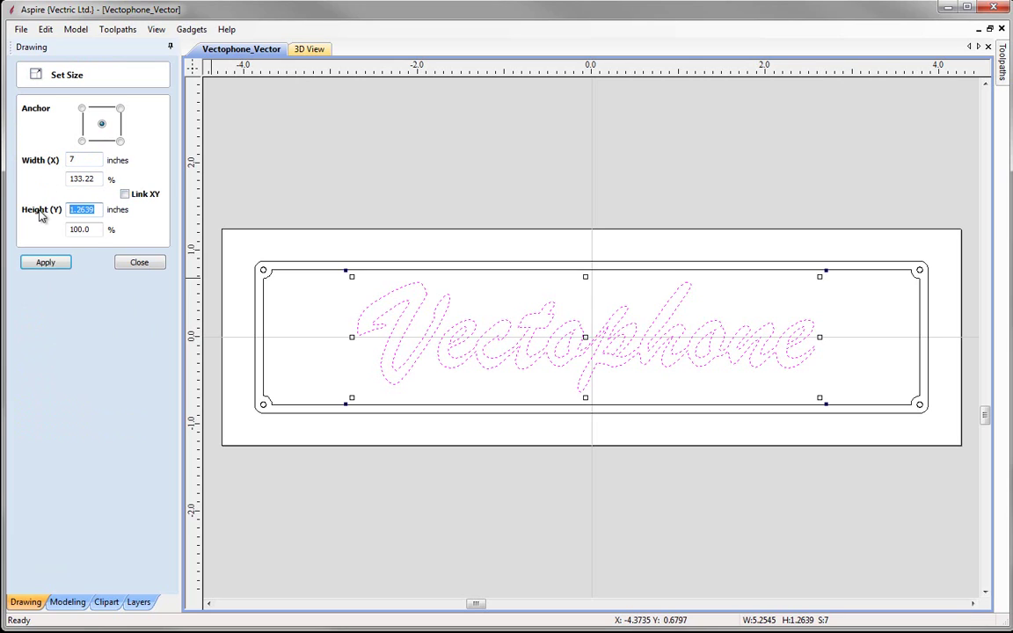
type("1.25")
left_click(46, 262)
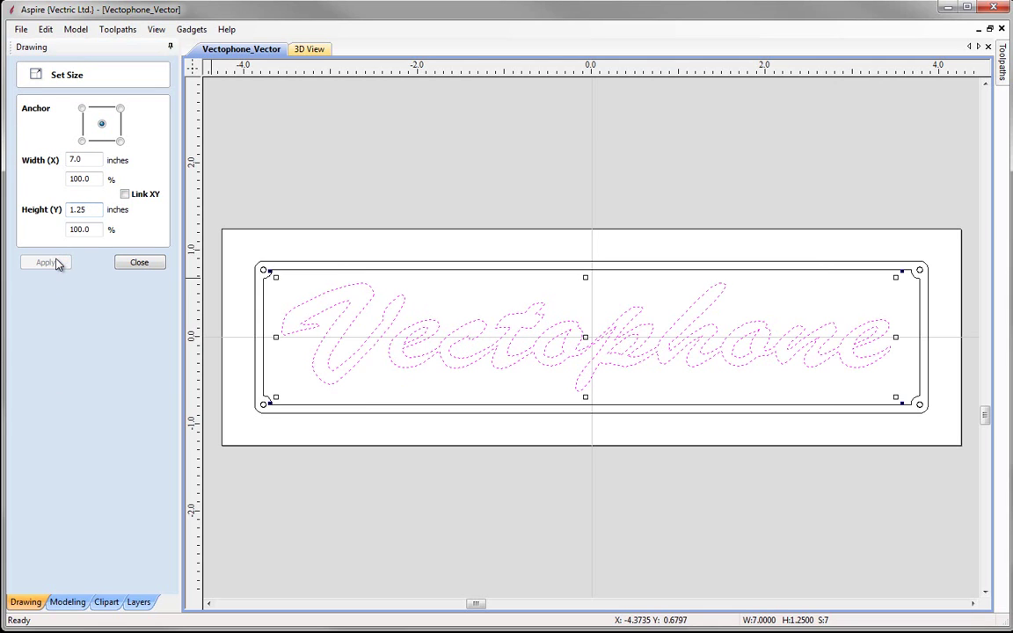
left_click(155, 262)
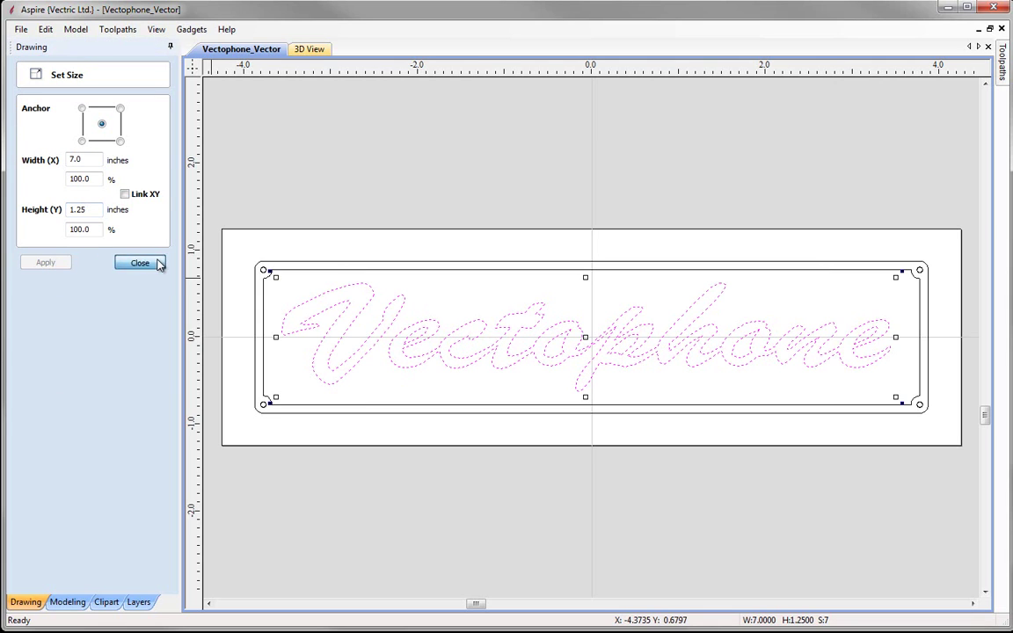
left_click(288, 374)
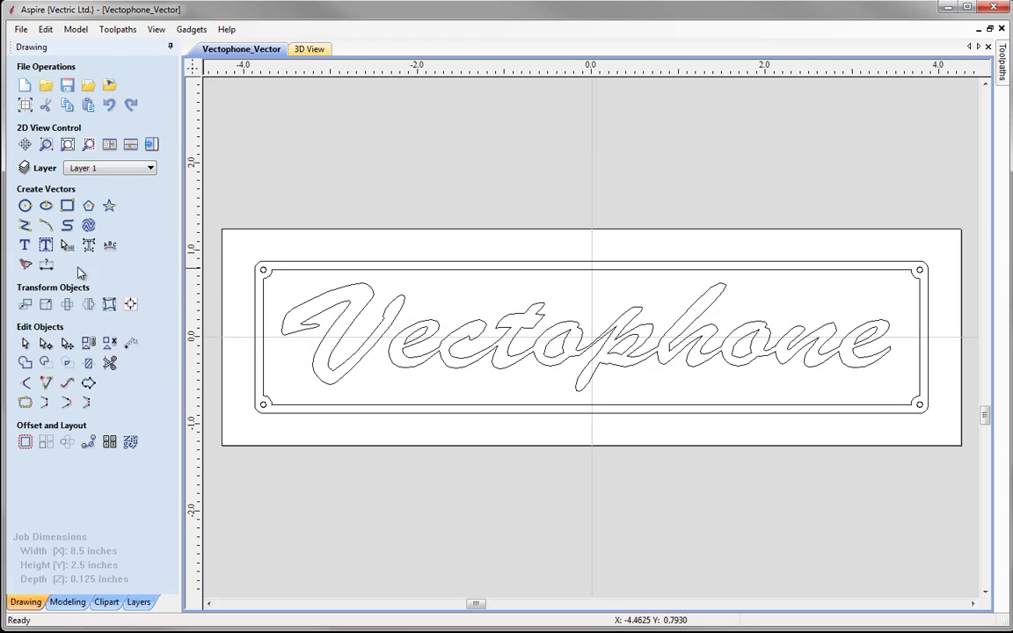
Step: Create the centered text SERIAL NO 00001 in the single-line font Avntgrd 1L with a height of 0.125 inches
left_click(25, 248)
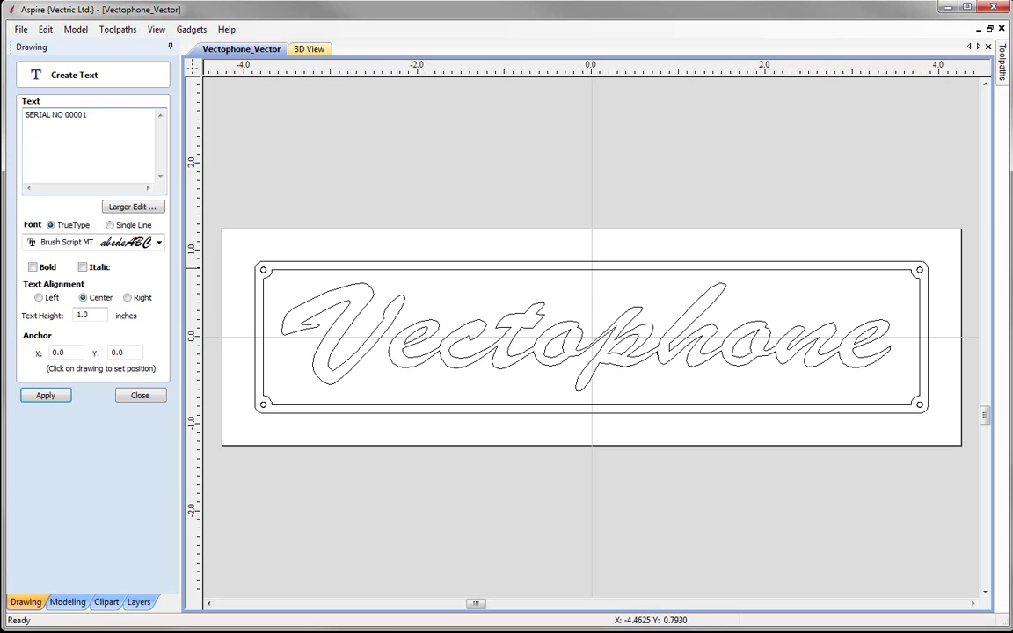
left_click(109, 225)
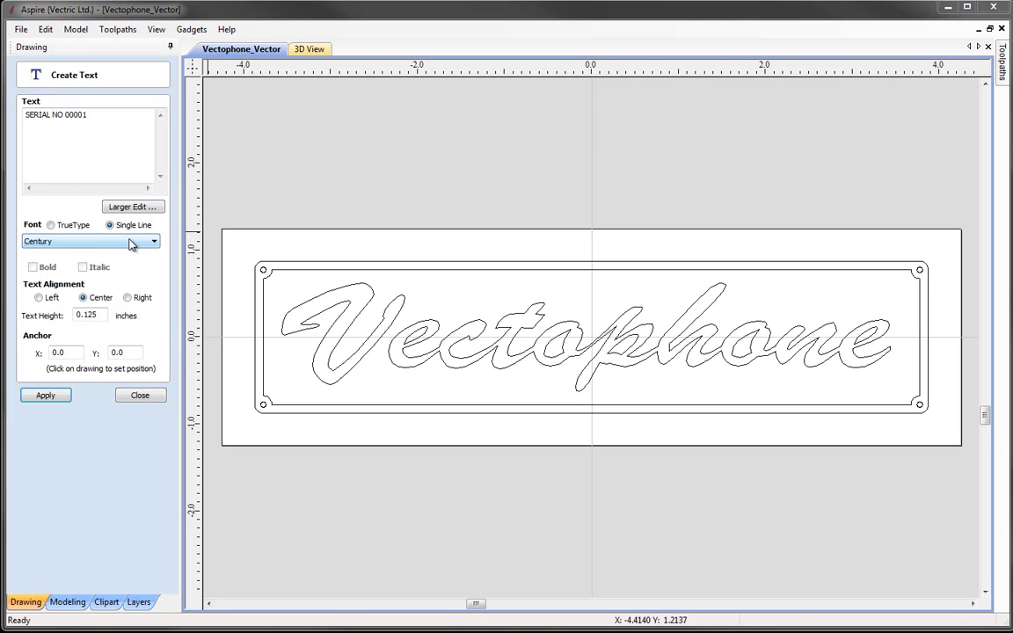
left_click(130, 242)
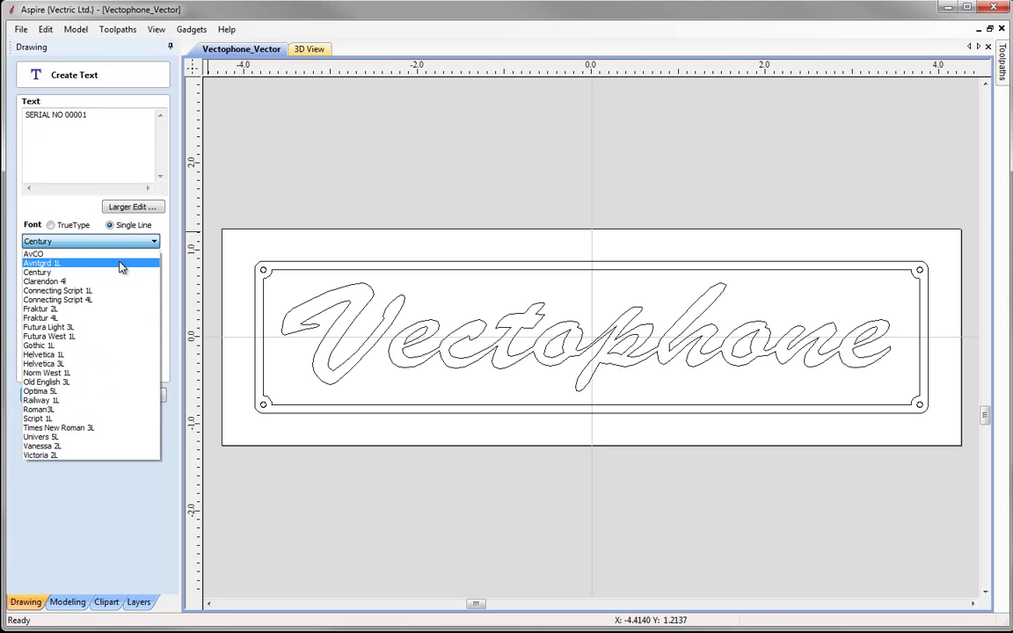
left_click(122, 264)
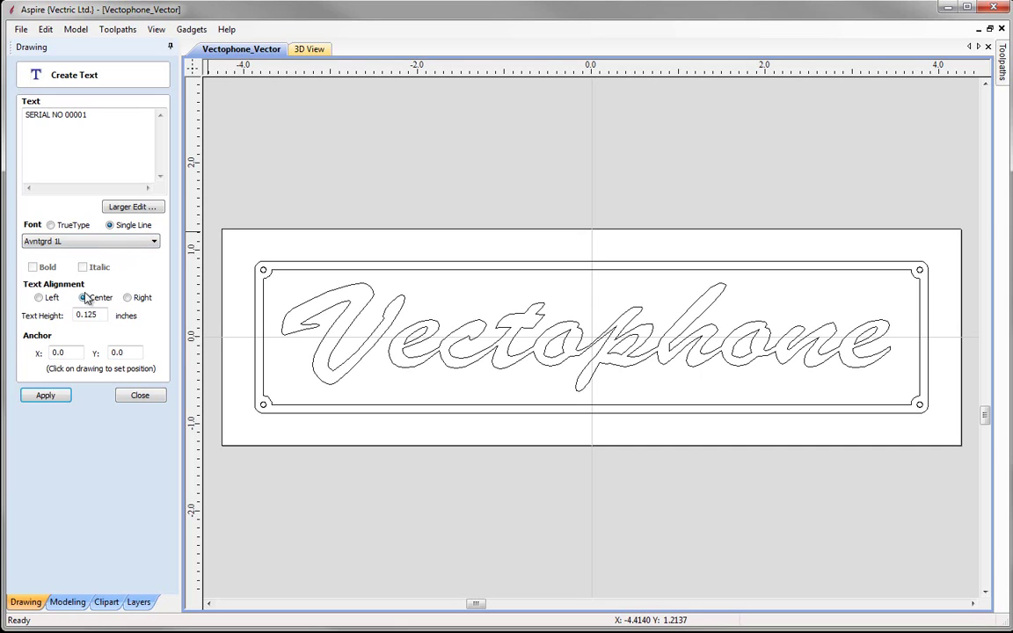
double_click(100, 316)
key("BackSpace")
type("0.125")
left_click(41, 397)
left_click(141, 396)
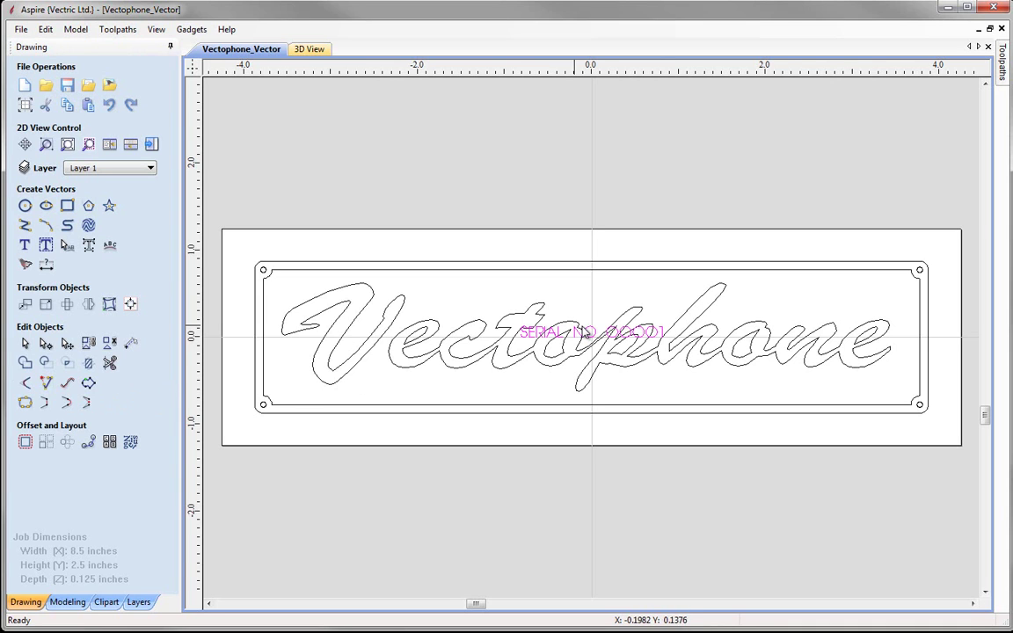
Step: Move the serial number text up into the gap between the Vectophone lettering and the upper border
scroll(580, 345, "up", 6)
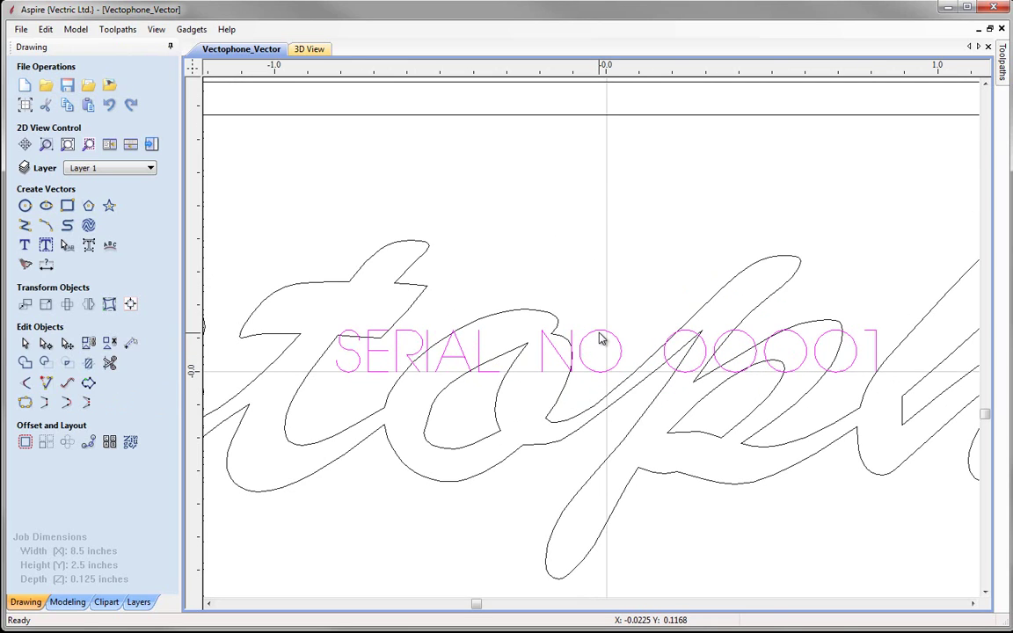
left_click(603, 345)
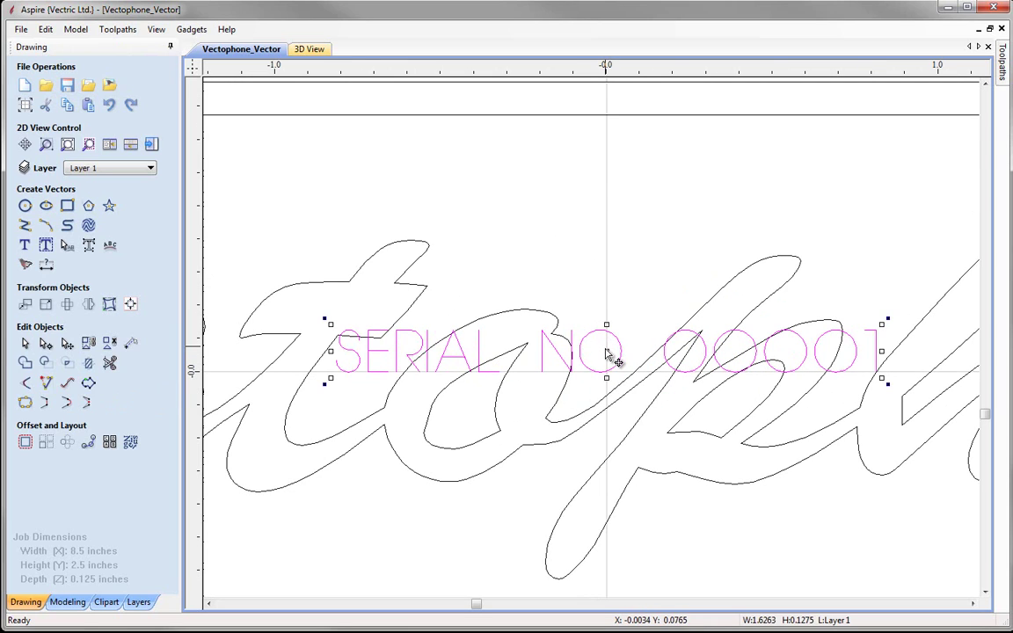
left_click_drag(606, 332, 601, 190)
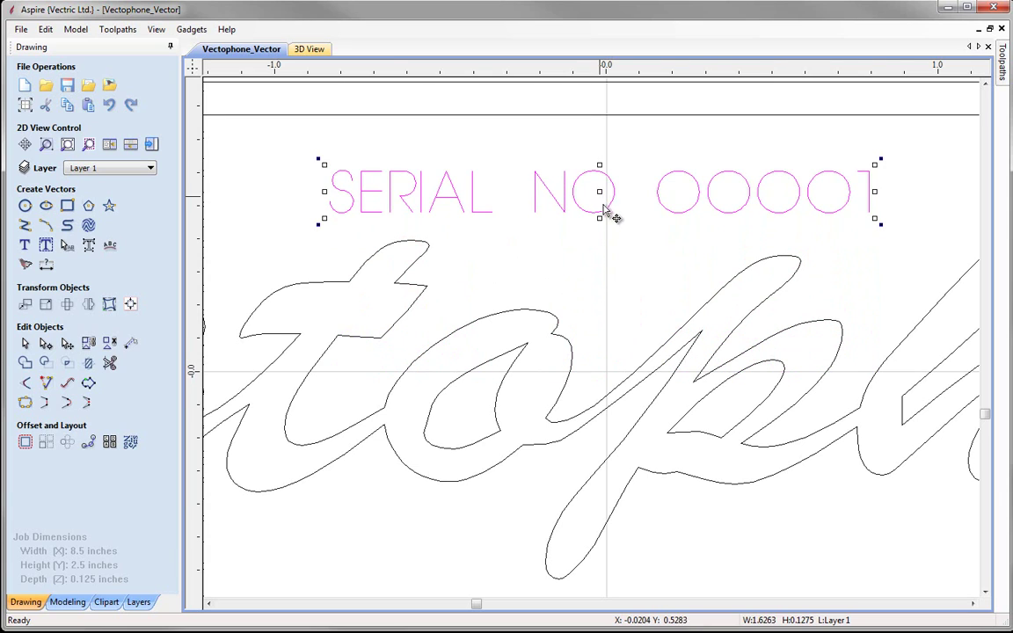
Step: Widen the letter spacing of the SERIAL NO 00001 text slightly with the interactive text spacing tool
scroll(600, 213, "down", 2)
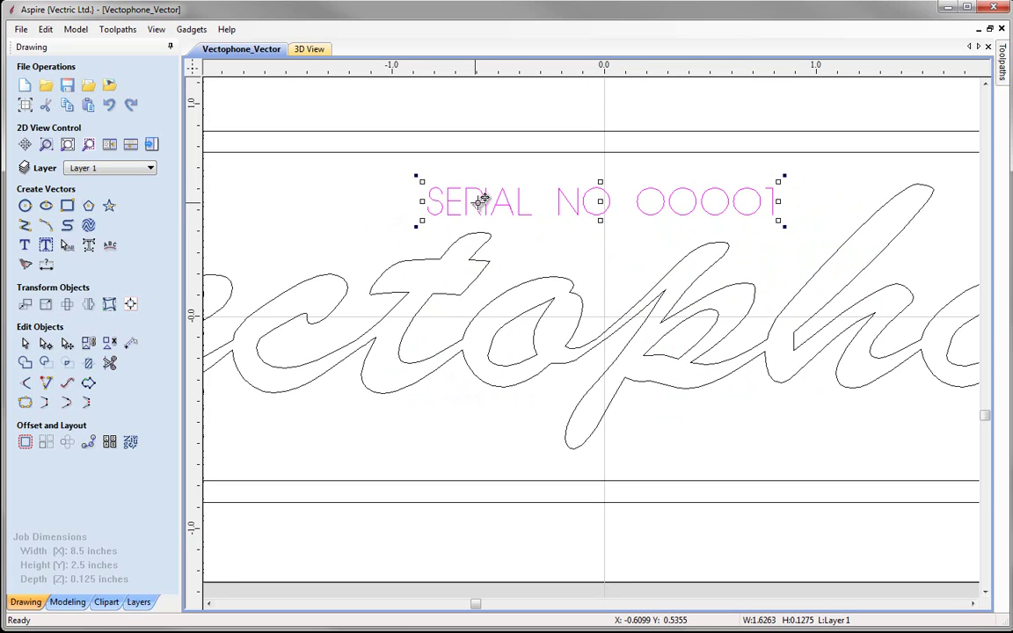
left_click(67, 246)
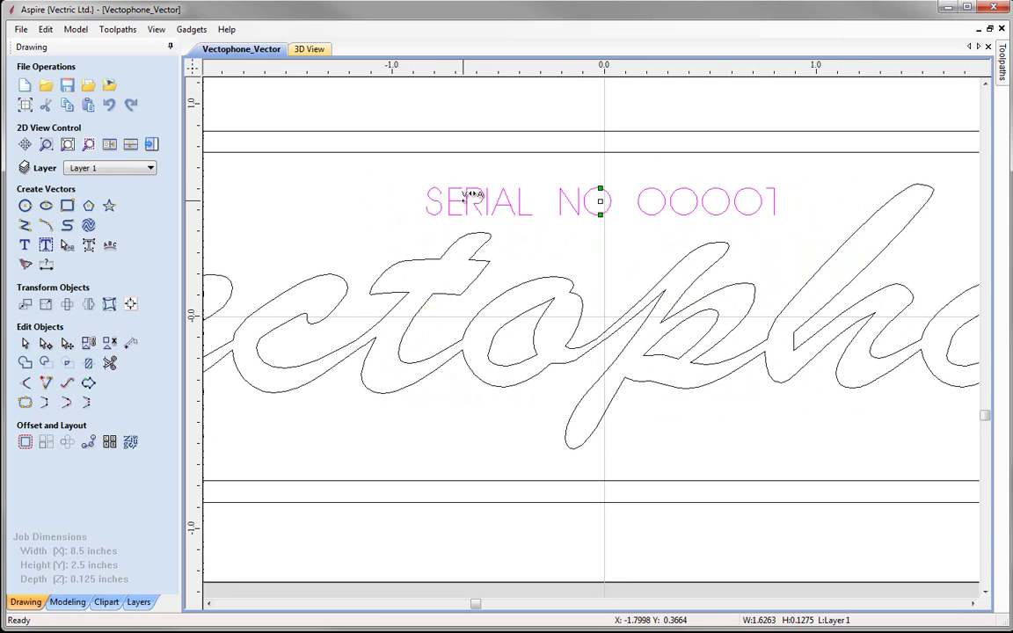
left_click_drag(473, 195, 492, 200)
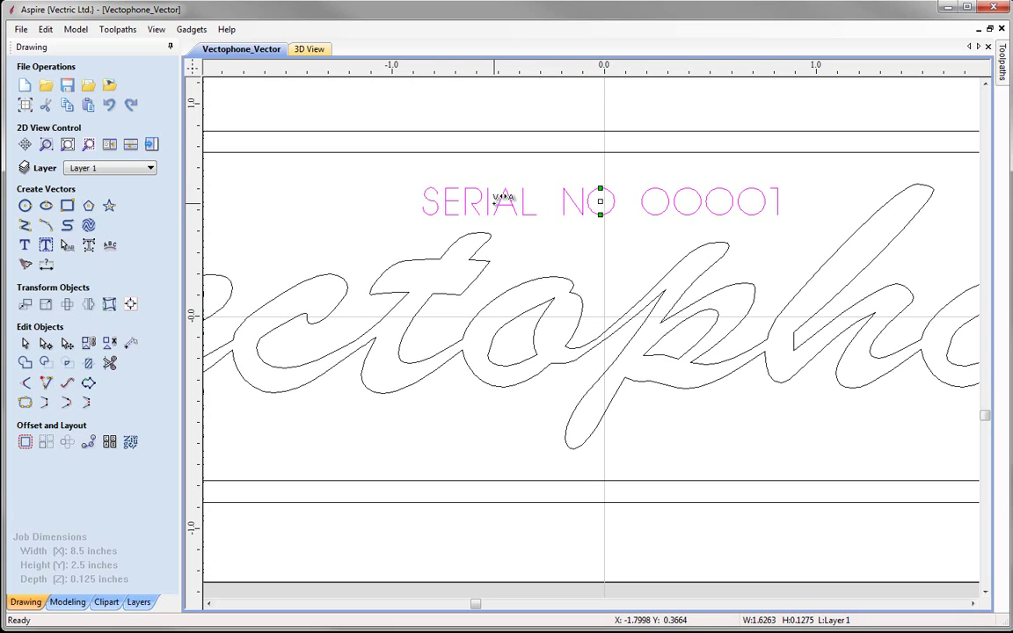
left_click(527, 253)
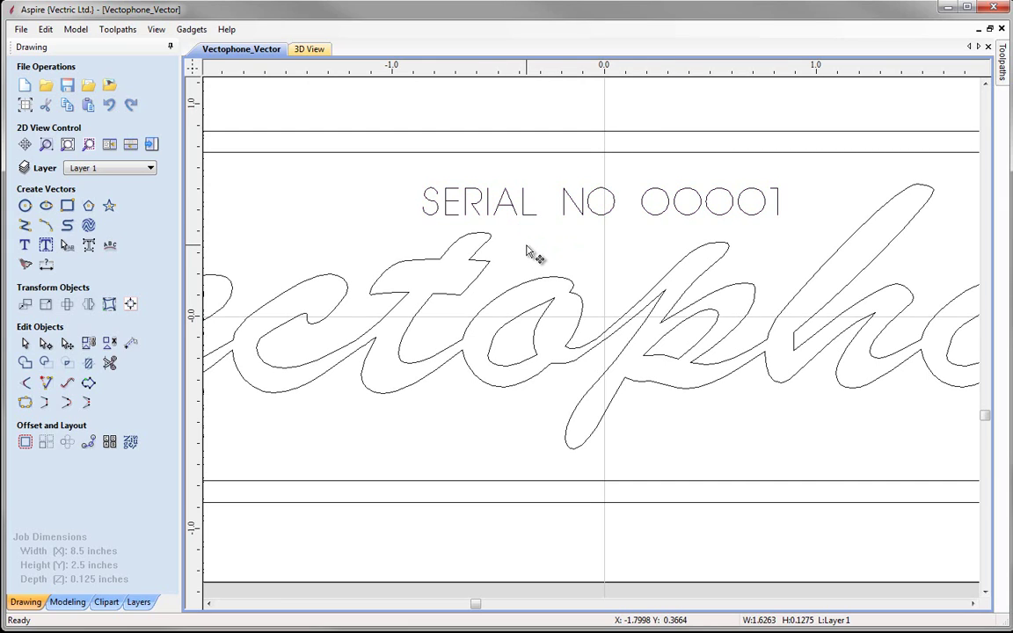
key("F3")
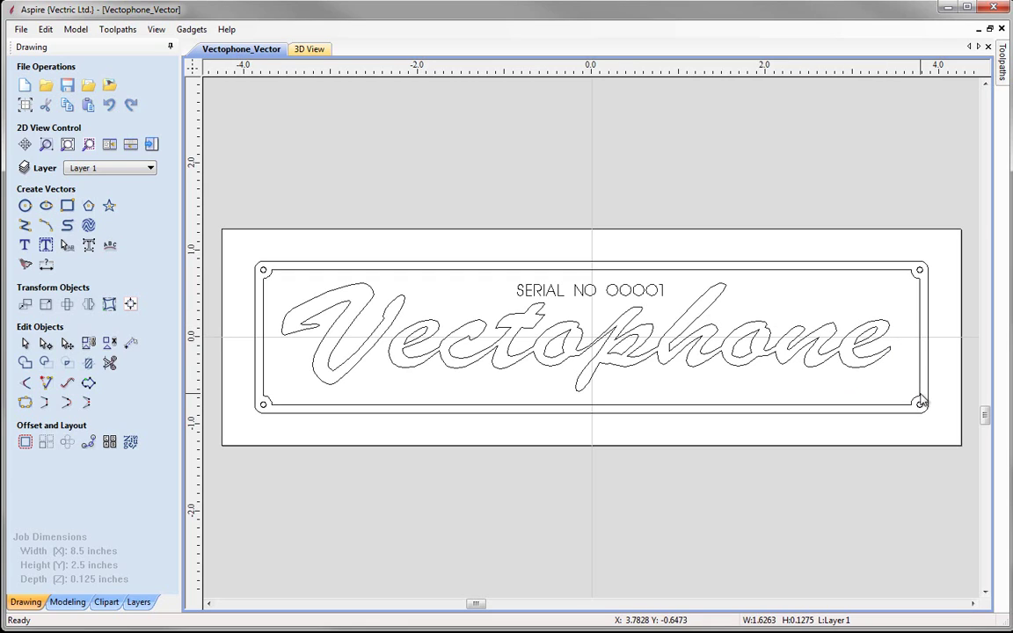
Step: Undo the last repositioning of the serial number text
scroll(920, 403, "up", 3)
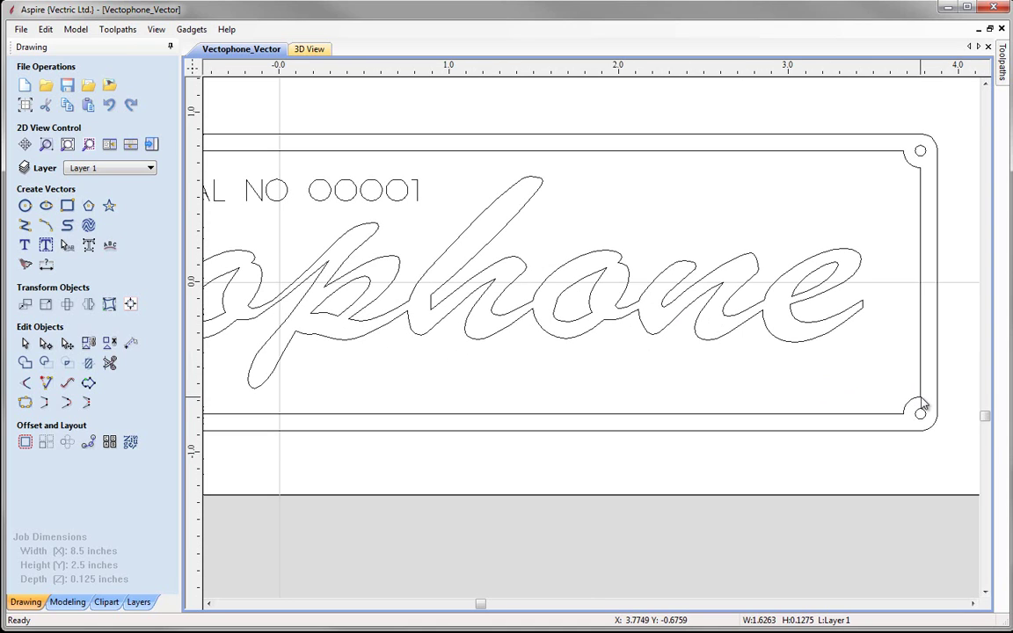
scroll(921, 404, "down", 3)
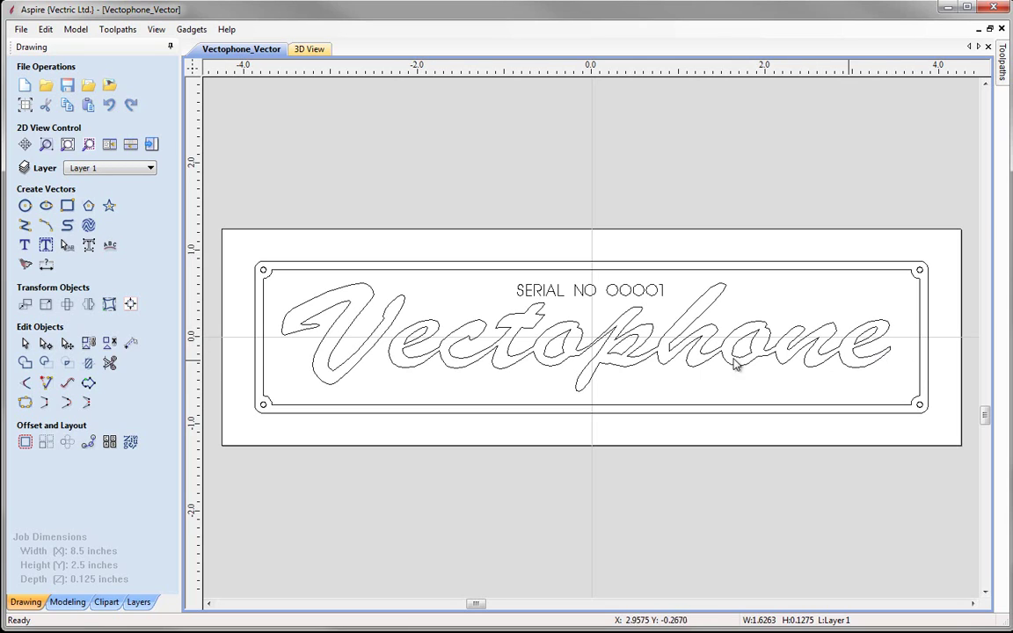
key("ctrl+z")
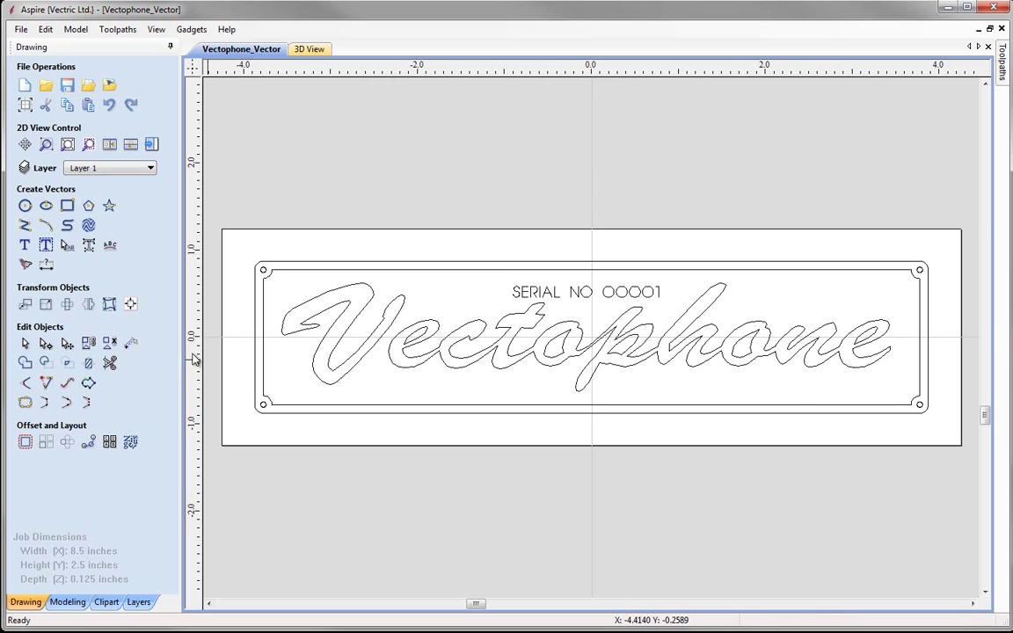
Step: Place a vertical guideline at the end of the final e's tail, at about X 3.435 inches
left_click_drag(195, 356, 891, 351)
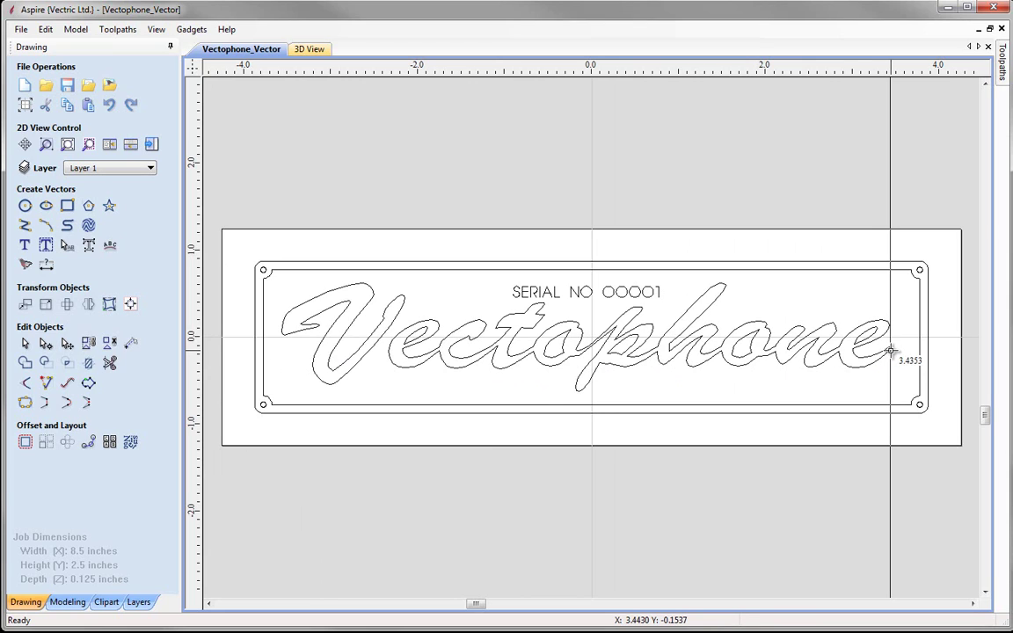
left_click_drag(891, 351, 890, 351)
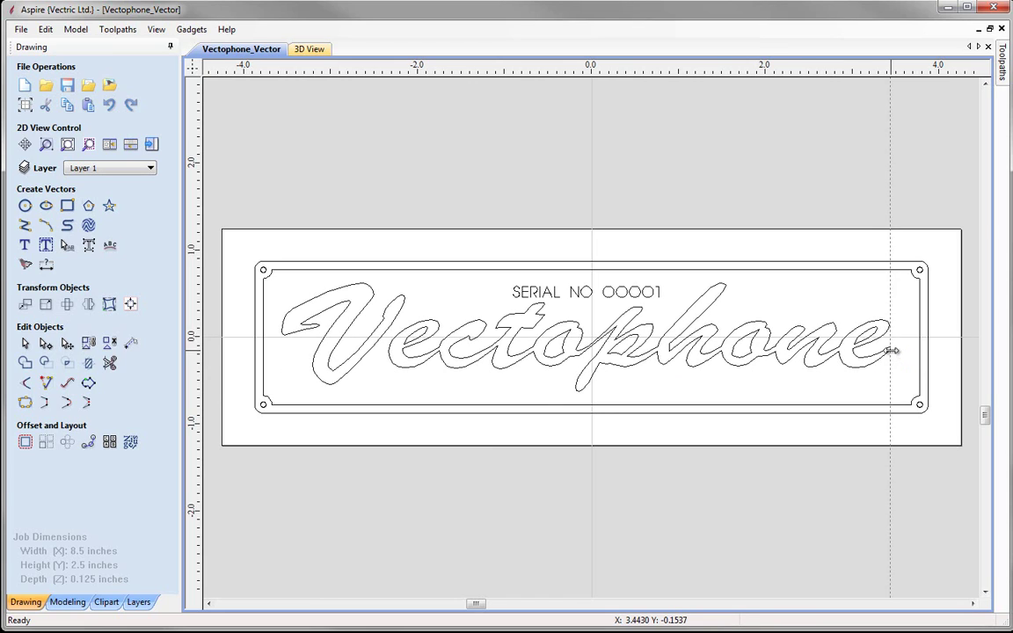
scroll(888, 350, "up", 5)
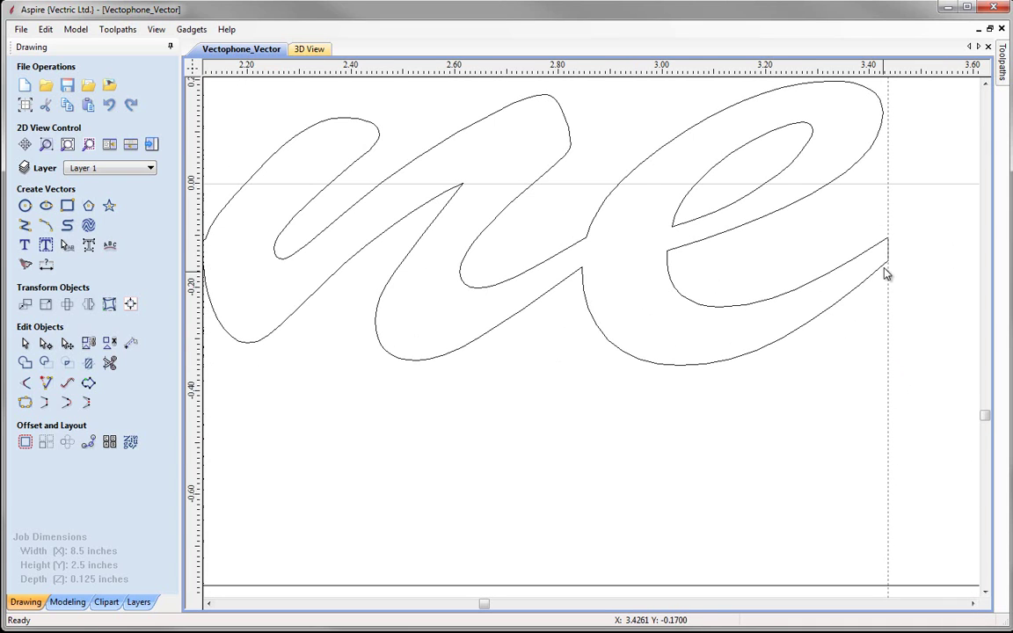
scroll(886, 273, "up", 1)
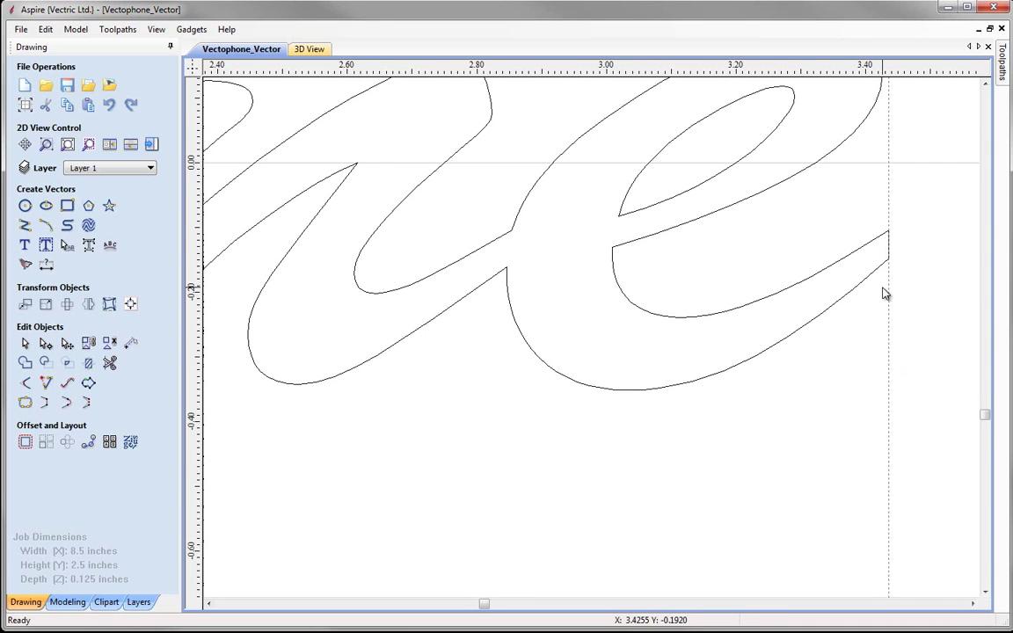
key("F6")
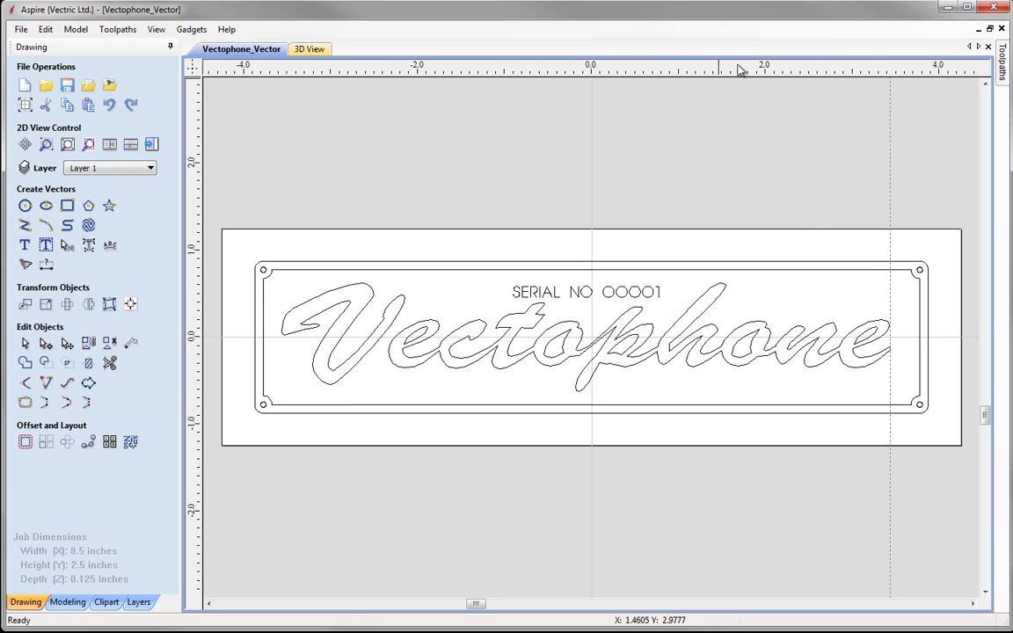
Step: Place a horizontal guideline at Y -0.675 inches through the upper end of the inner border's lower-right corner arc
left_click_drag(741, 71, 920, 396)
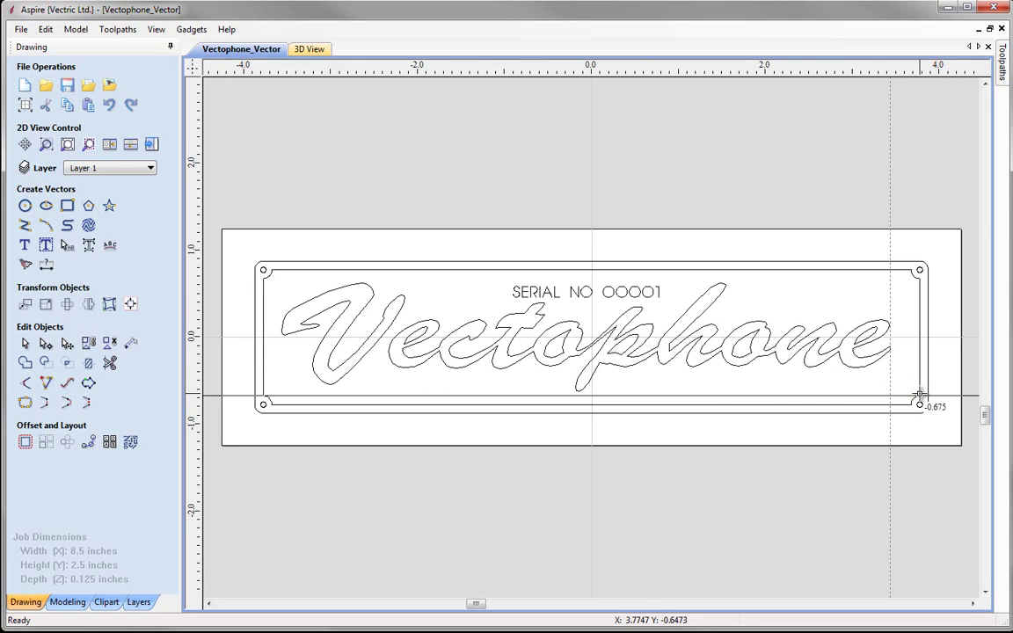
left_click_drag(919, 396, 919, 396)
scroll(927, 415, "up", 5)
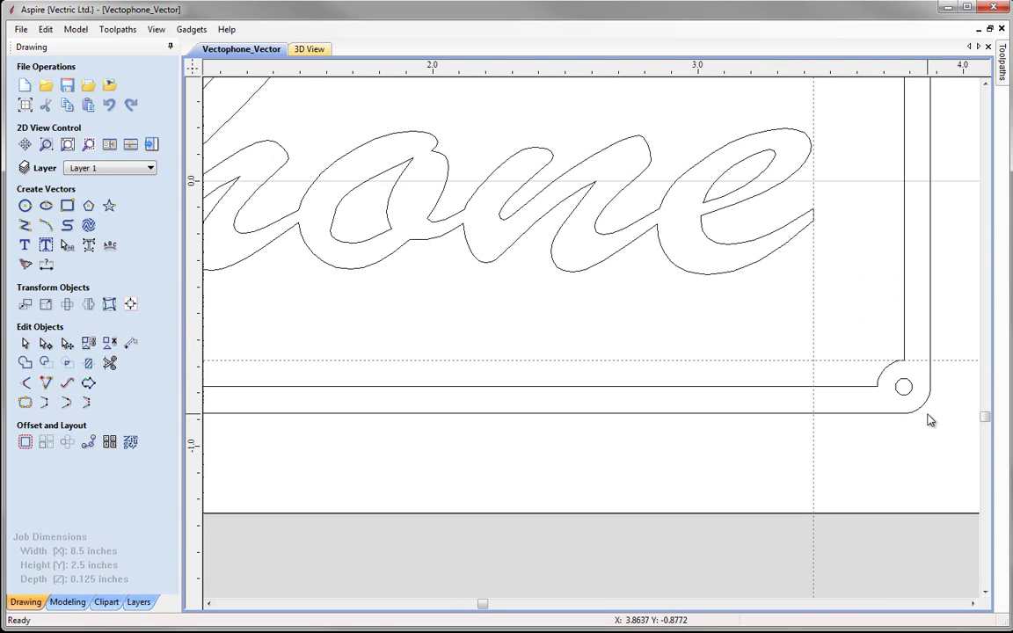
scroll(894, 319, "up", 3)
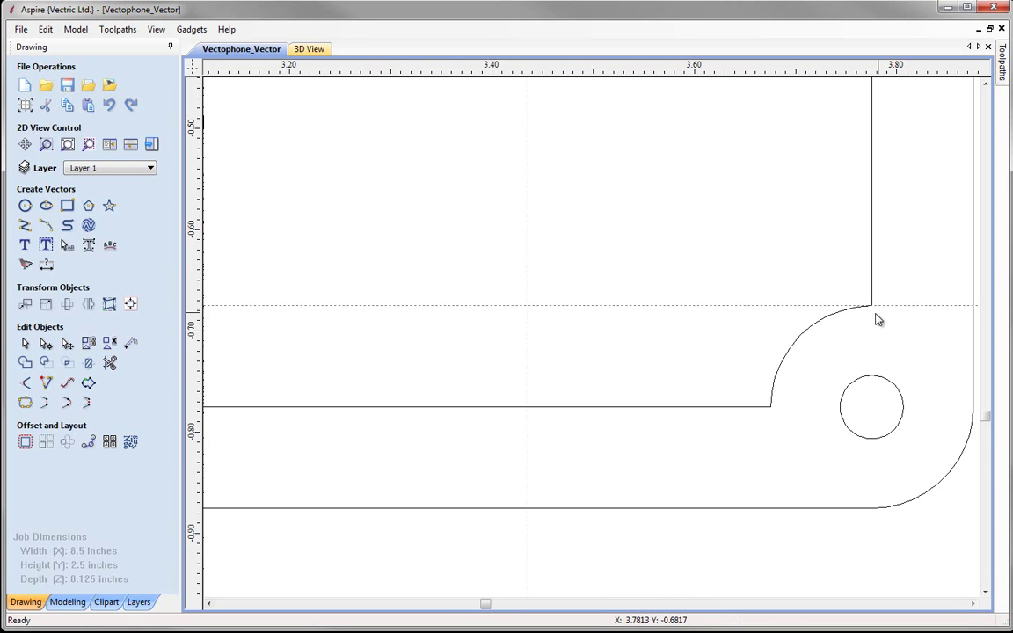
scroll(849, 330, "down", 5)
scroll(634, 364, "up", 2)
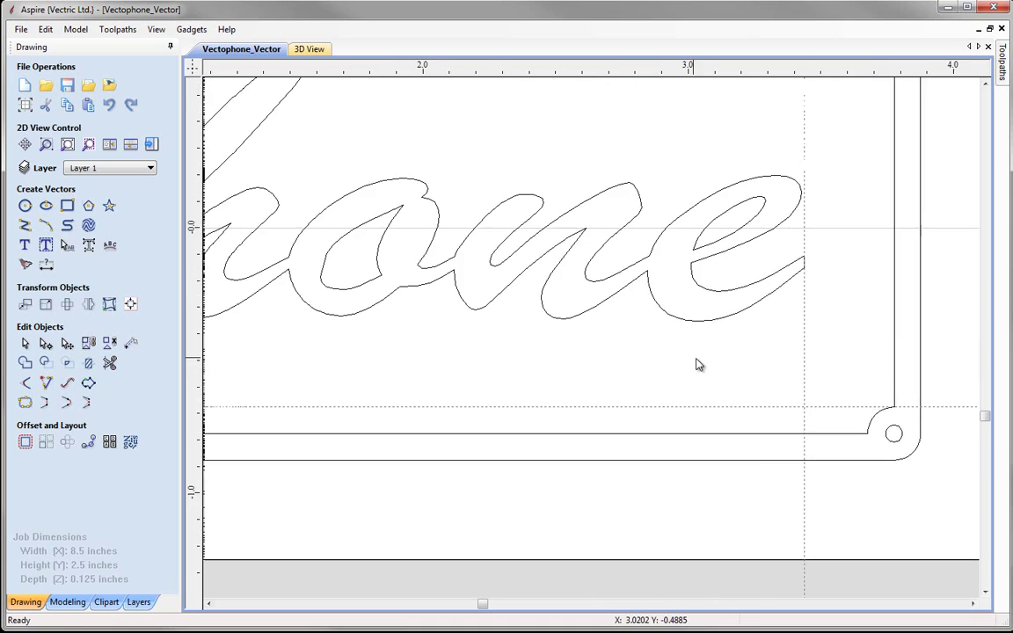
Step: Move the serial number text below the lettering so the lower end of its last digit sits on the intersection of the two guidelines
scroll(703, 354, "down", 1)
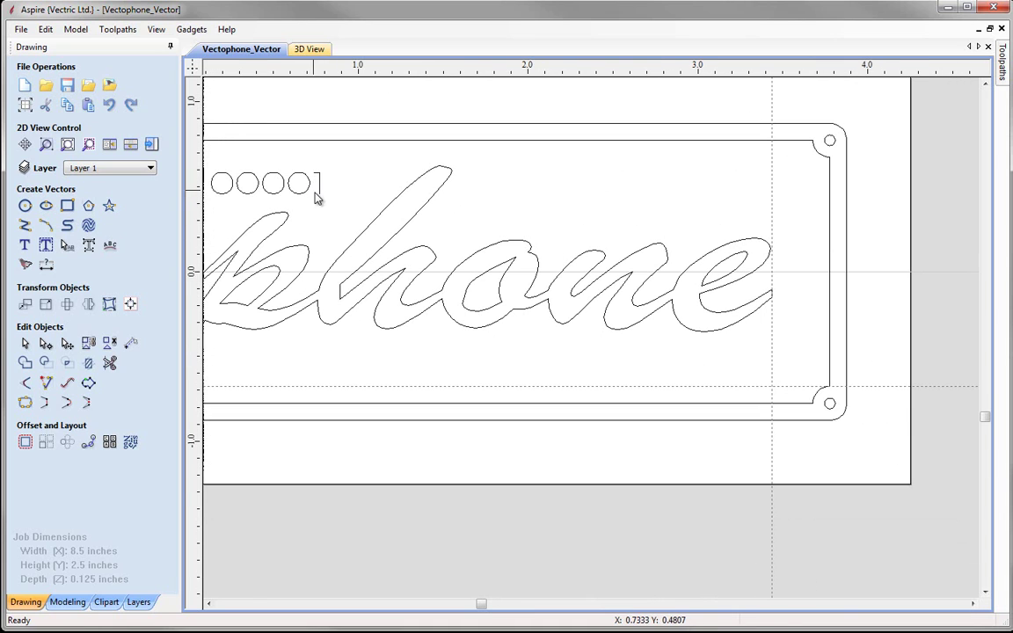
scroll(318, 202, "down", 2)
middle_click_drag(318, 202, 413, 219)
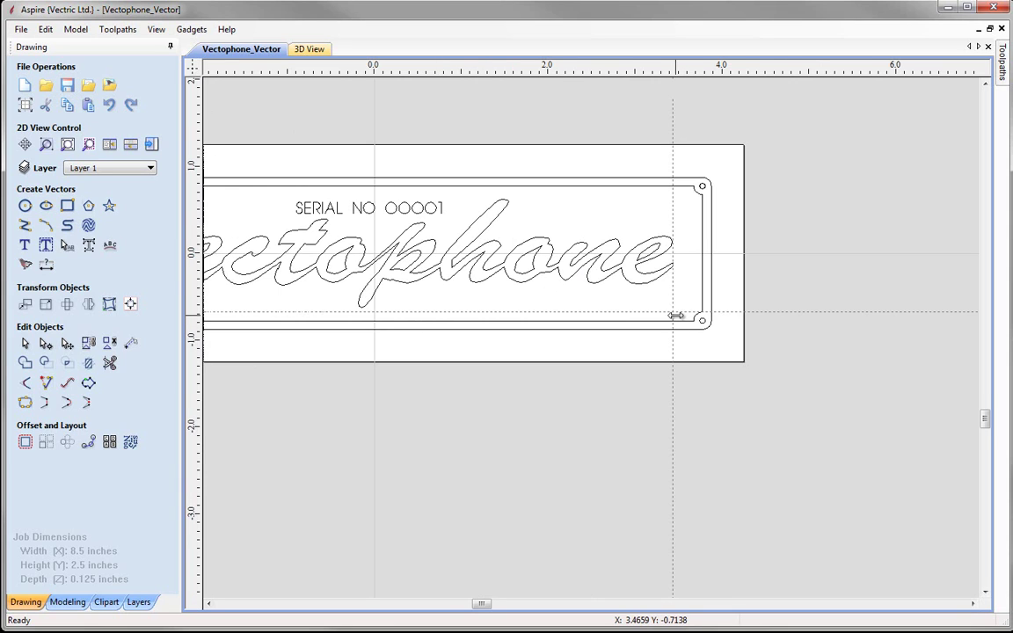
scroll(675, 315, "up", 2)
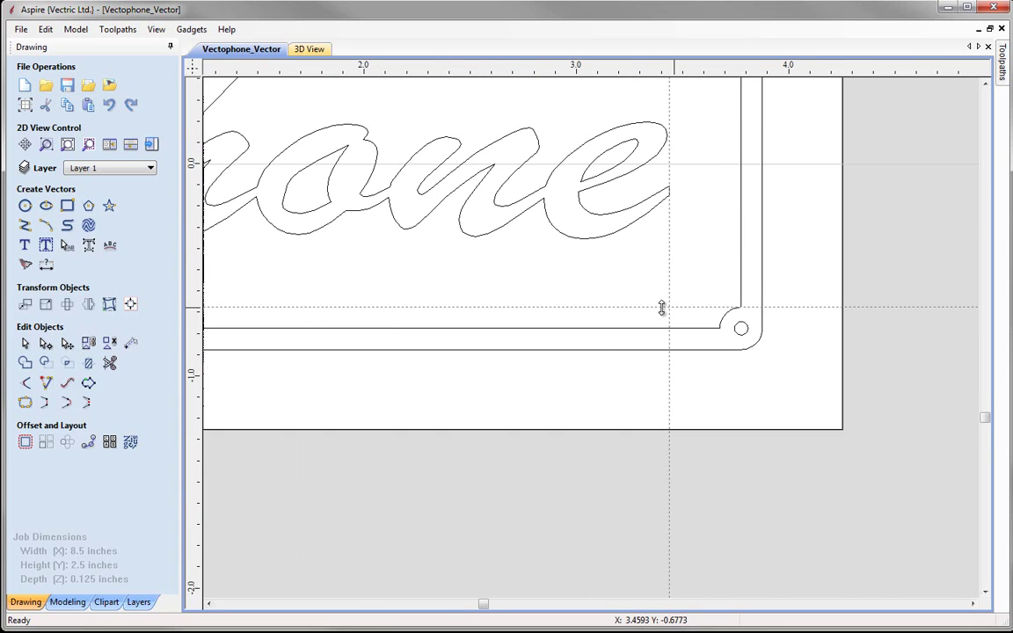
scroll(492, 281, "down", 3)
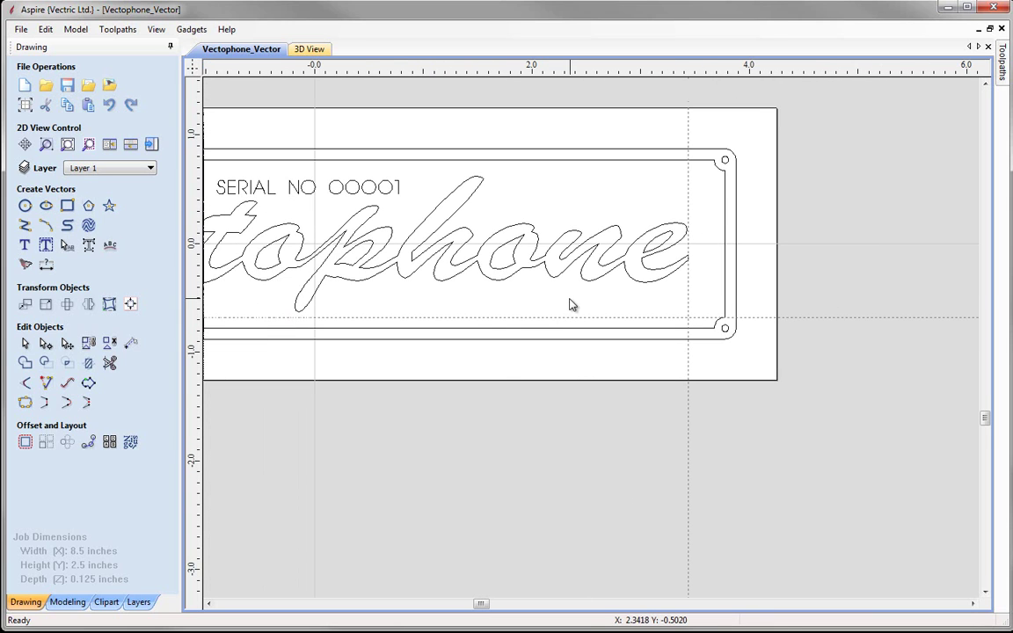
left_click(400, 195)
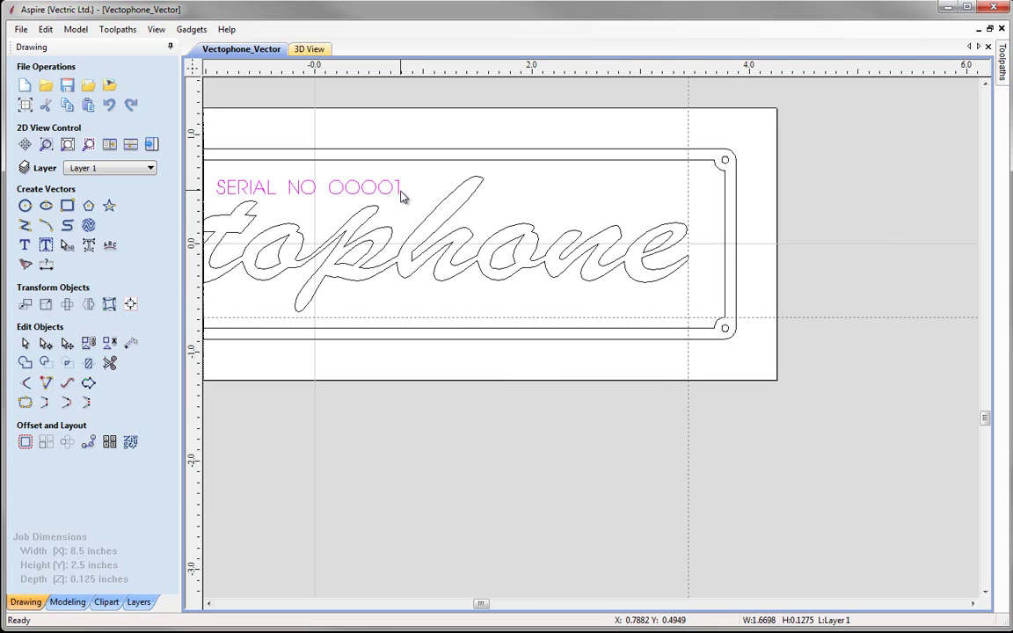
left_click(398, 195)
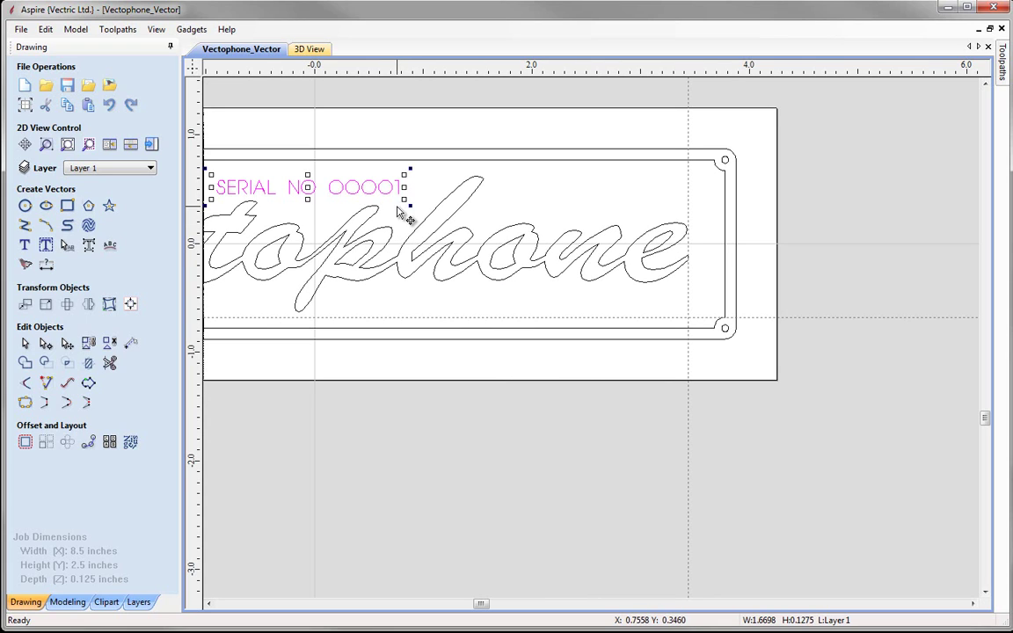
scroll(401, 192, "up", 2)
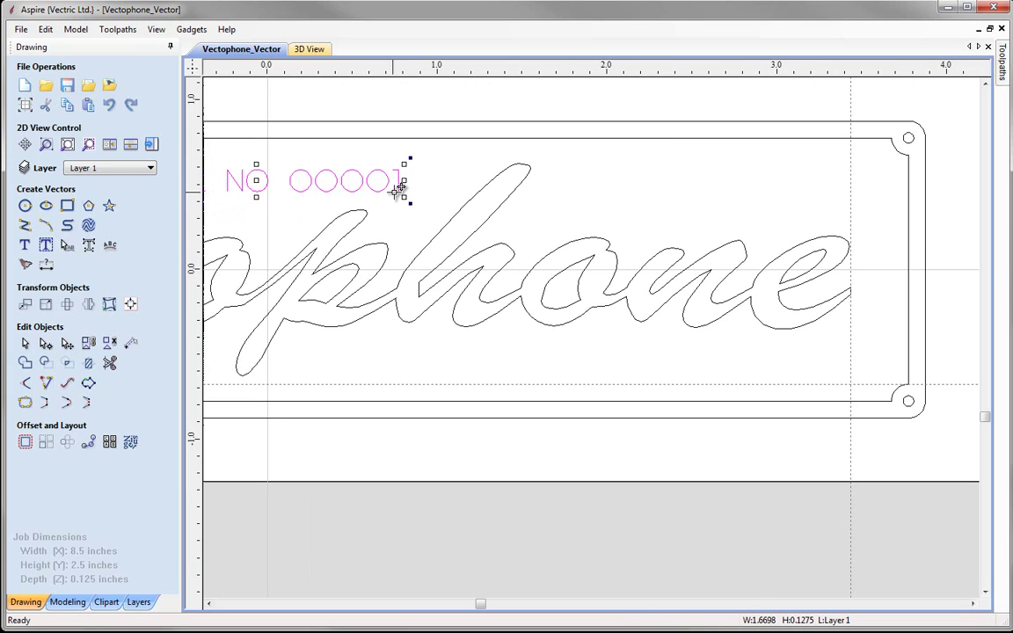
left_click_drag(402, 185, 849, 378)
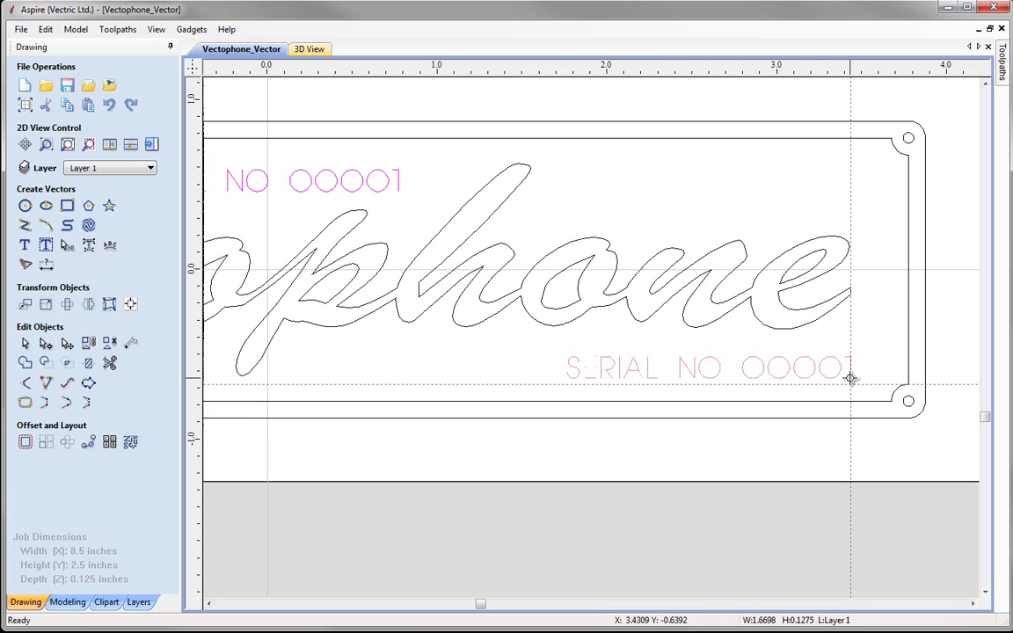
left_click_drag(849, 378, 849, 378)
left_click_drag(850, 378, 849, 382)
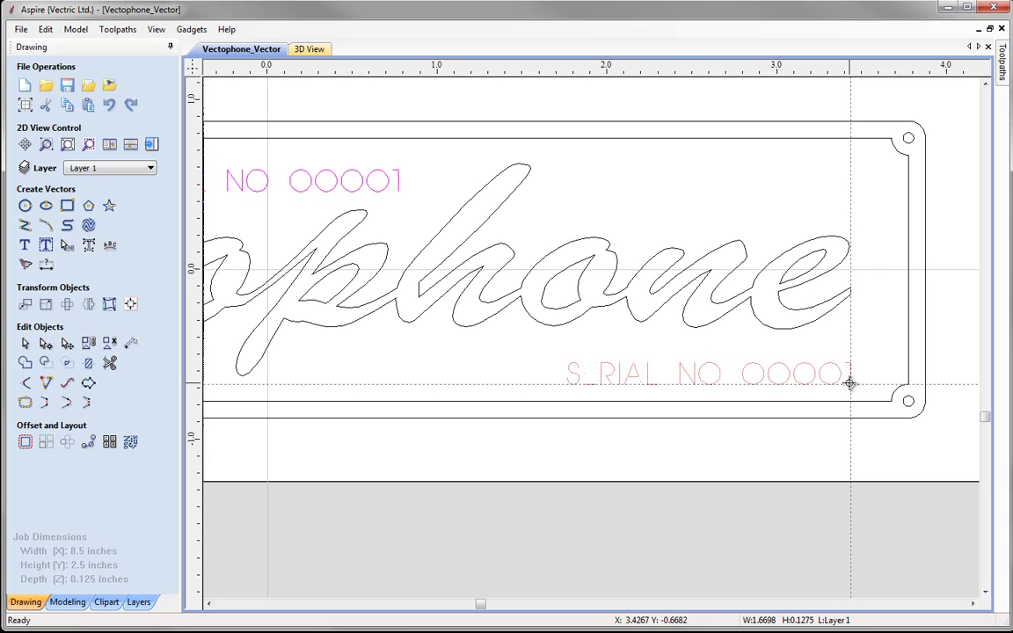
left_click_drag(849, 382, 851, 381)
scroll(870, 387, "up", 3)
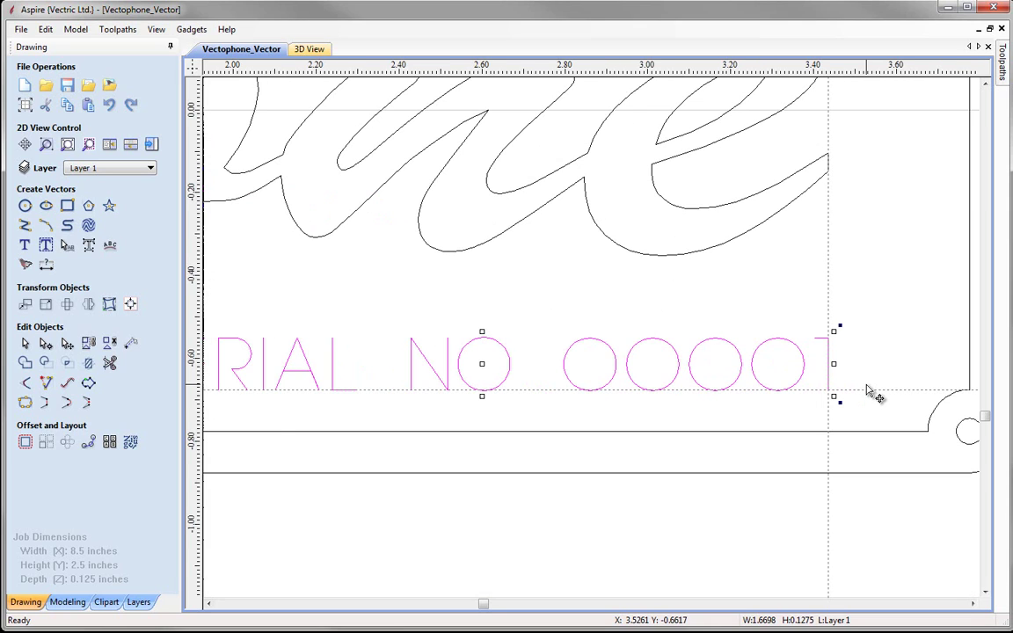
left_click(879, 382)
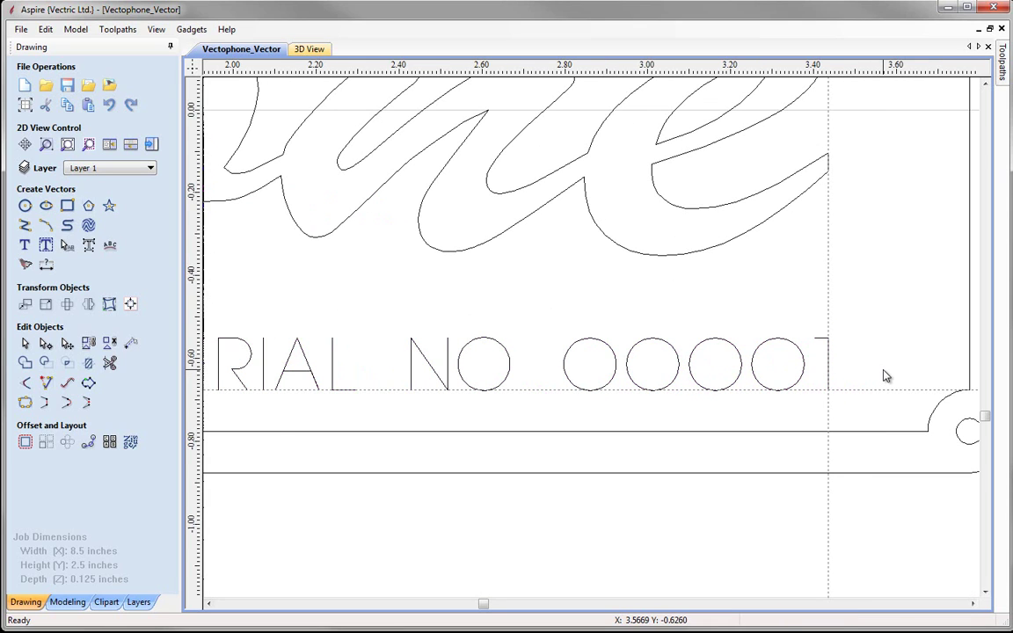
key("F3")
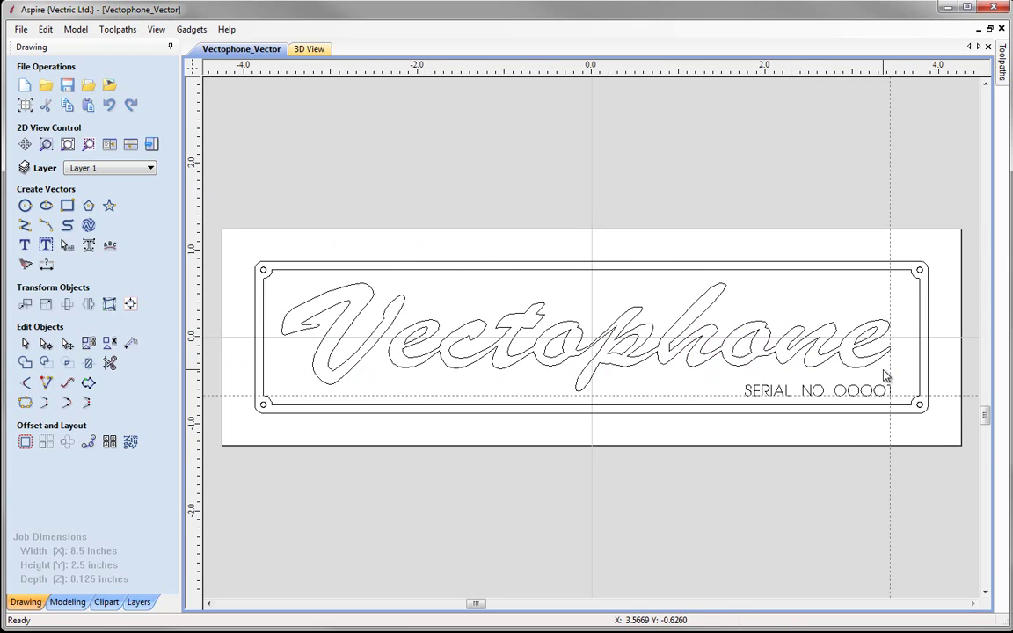
left_click_drag(910, 368, 880, 538)
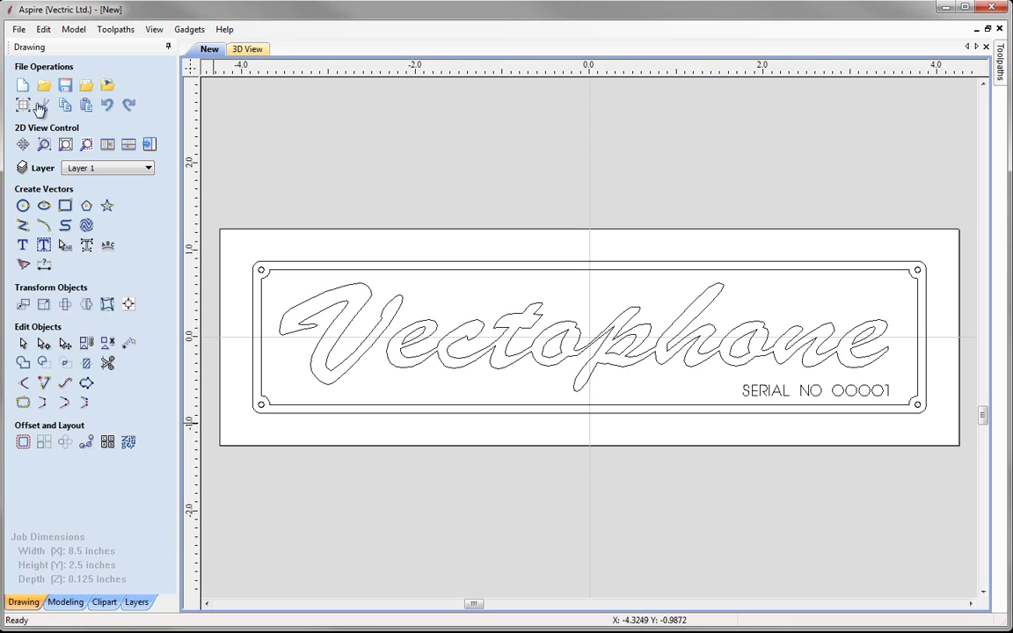
Step: Save the drawing as Vectophone_VECTORS in the Vectophone_FILES folder, using the VCarve Files (*.crv) format
left_click(19, 29)
left_click(67, 98)
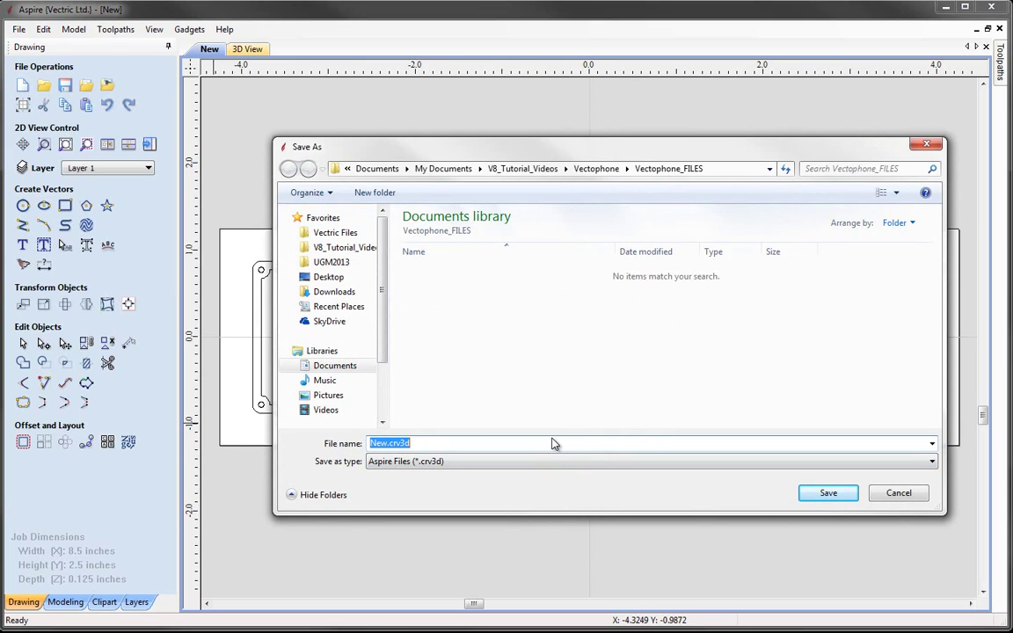
type("V")
type("ectopho")
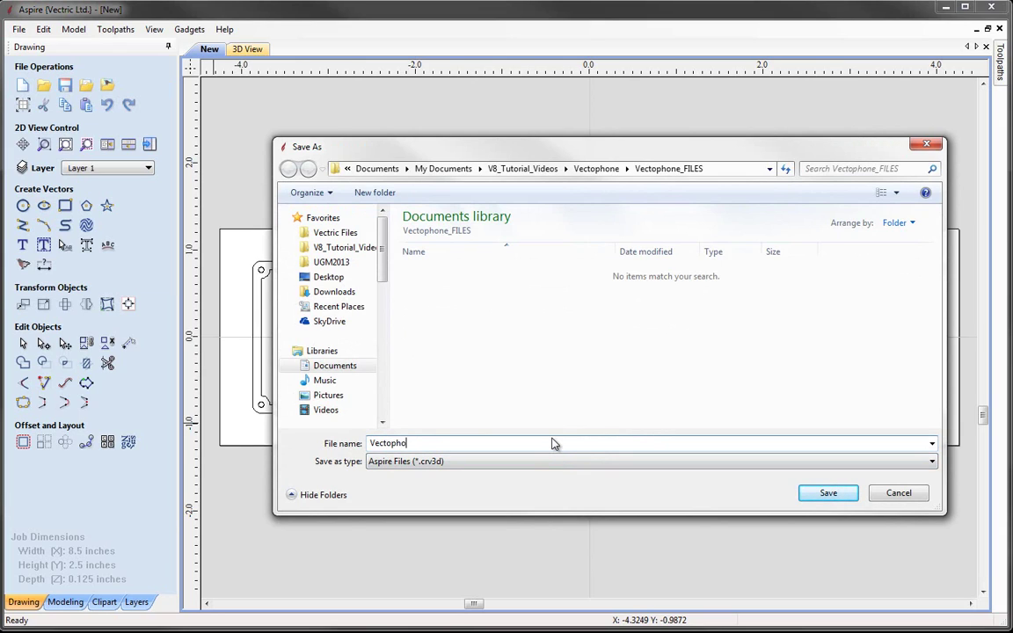
type("ne_VECTORS")
left_click(502, 462)
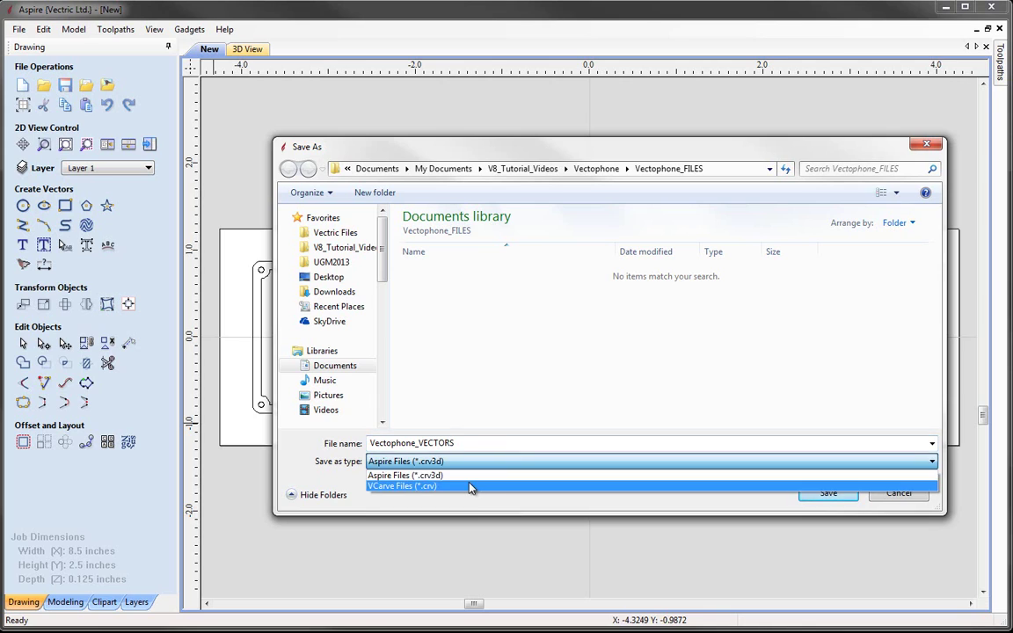
left_click(470, 486)
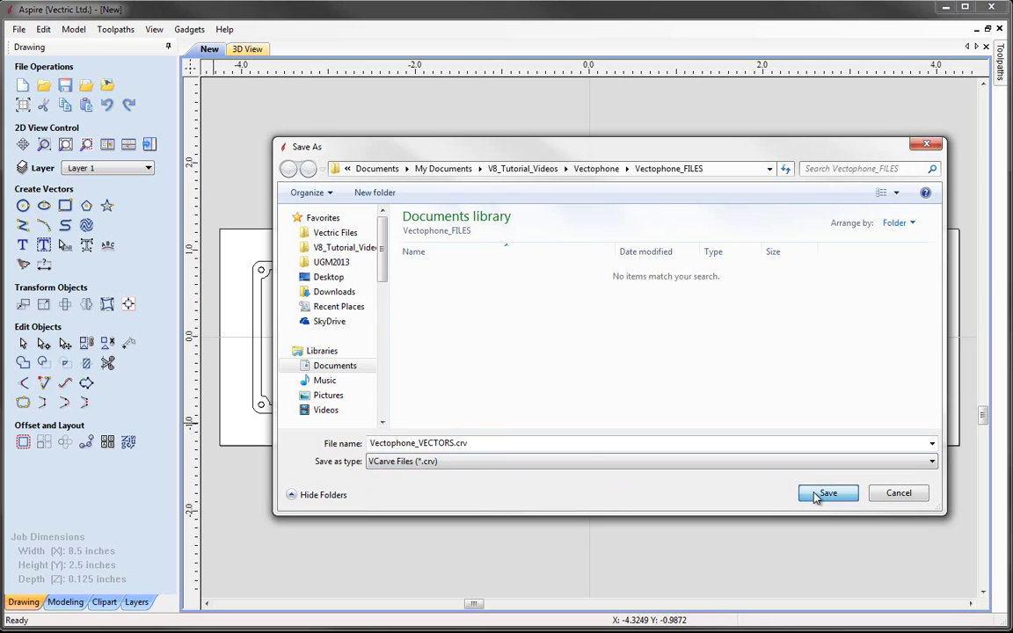
left_click(816, 495)
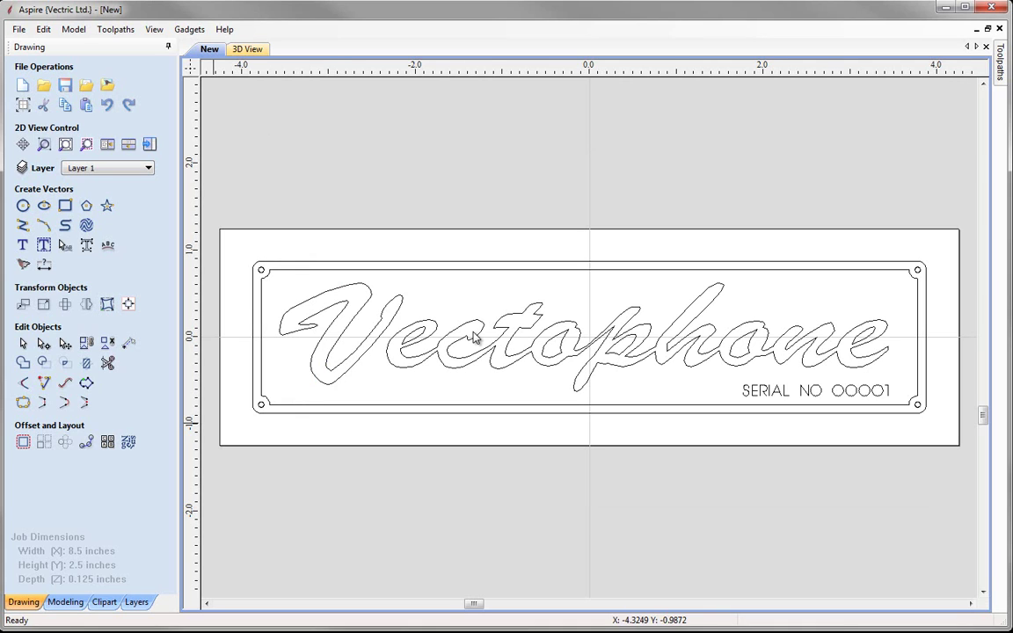